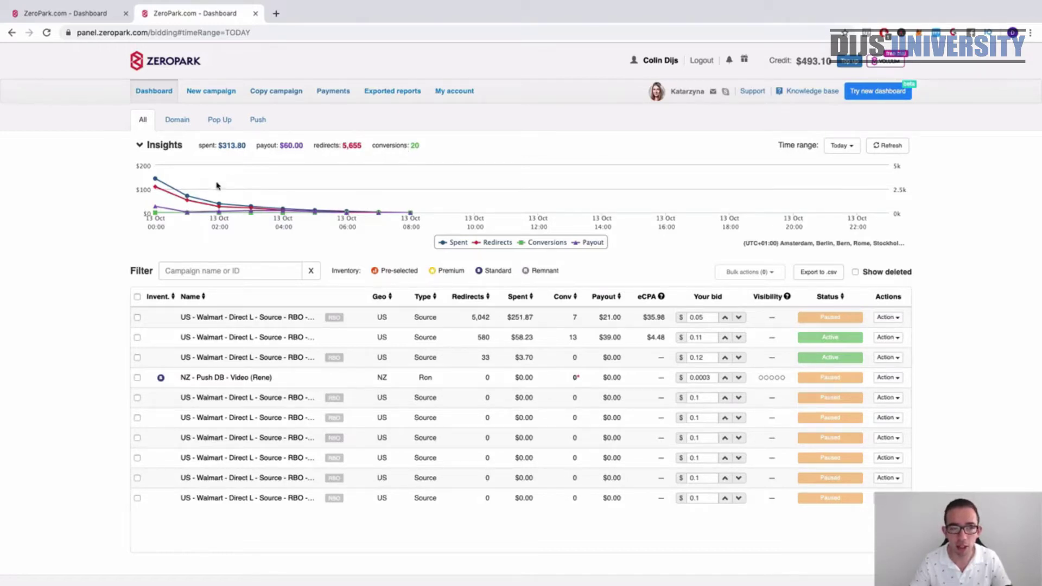
# Step: Review today's hourly insights, view the insights for the last 30 days, and return the time range to Today
pyautogui.moveTo(156, 189)
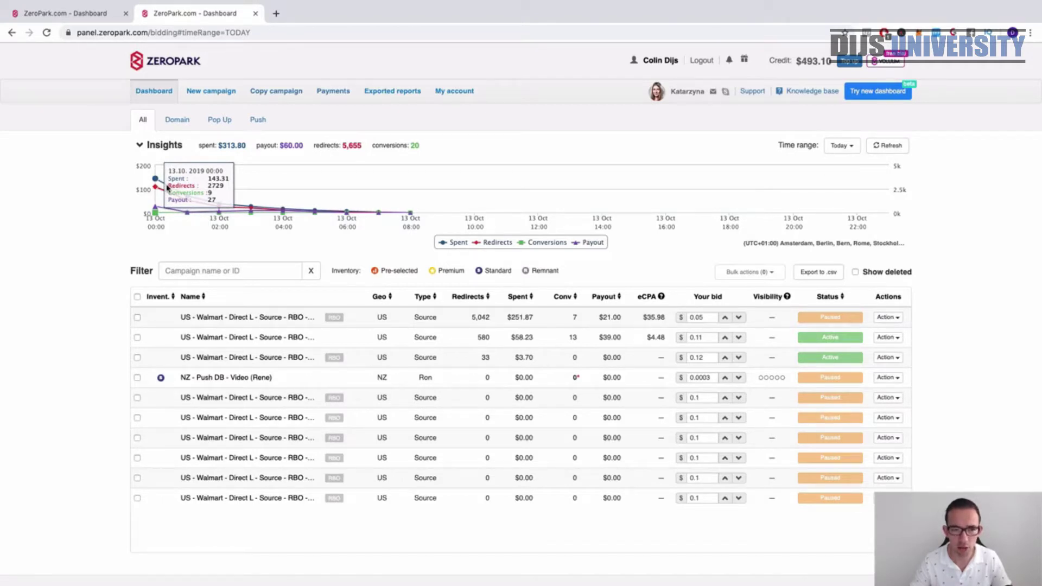
pyautogui.click(835, 152)
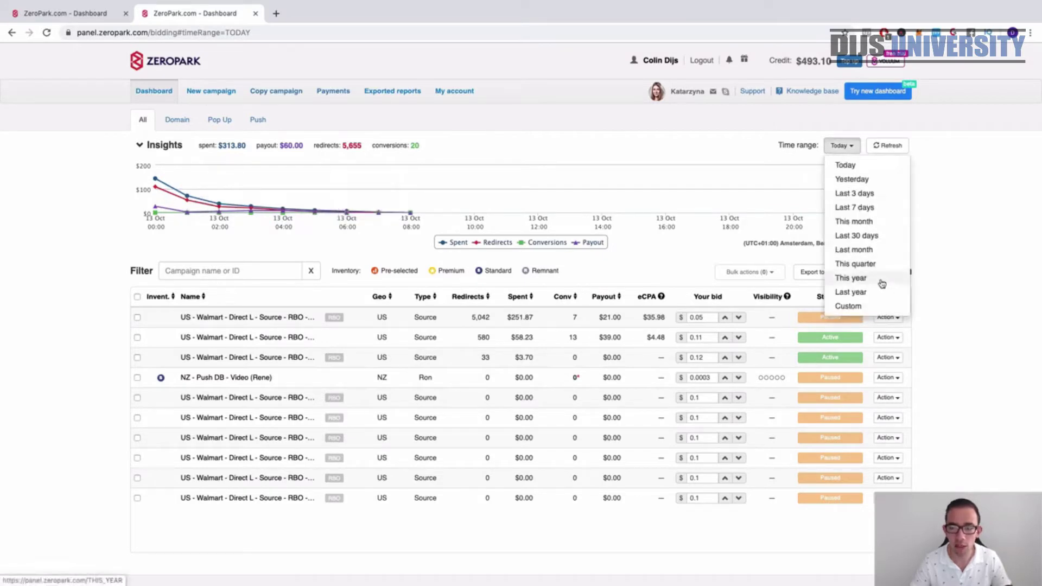
pyautogui.click(884, 236)
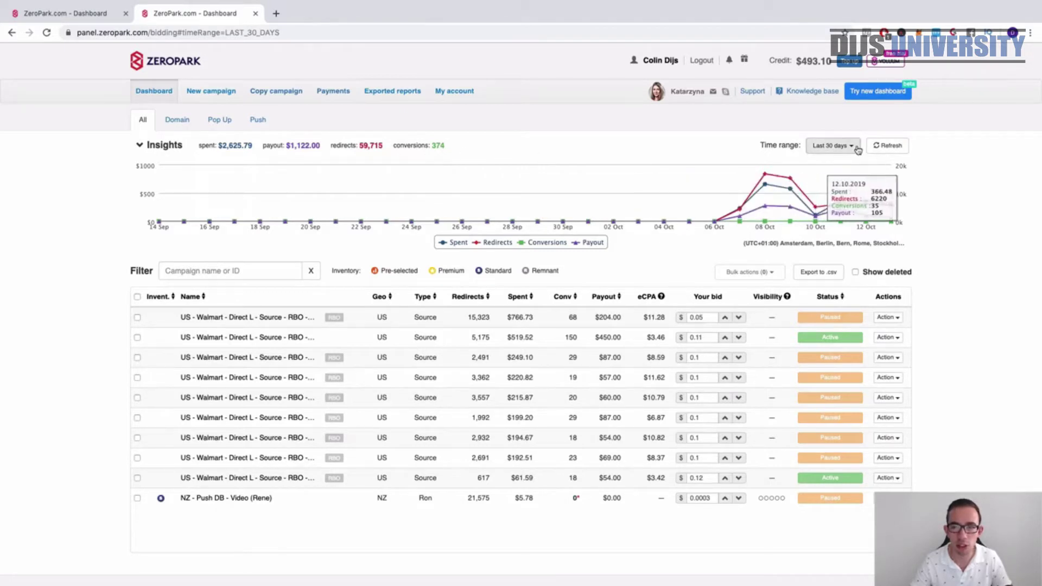
pyautogui.click(838, 145)
pyautogui.click(841, 164)
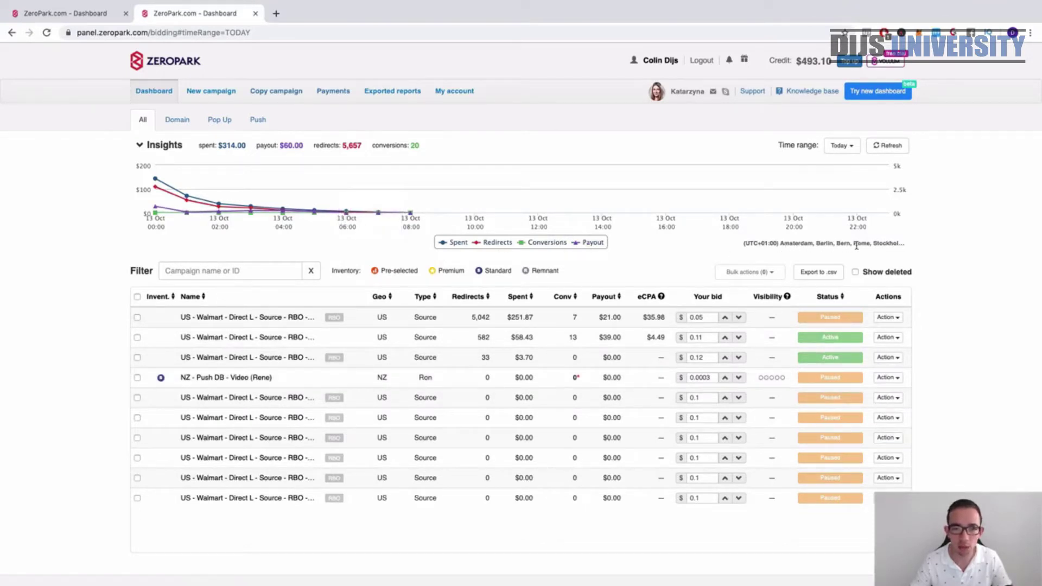
# Step: Look through the Domain, Pop Up and Push campaign views and return to the view of all campaigns
pyautogui.click(179, 120)
pyautogui.click(215, 120)
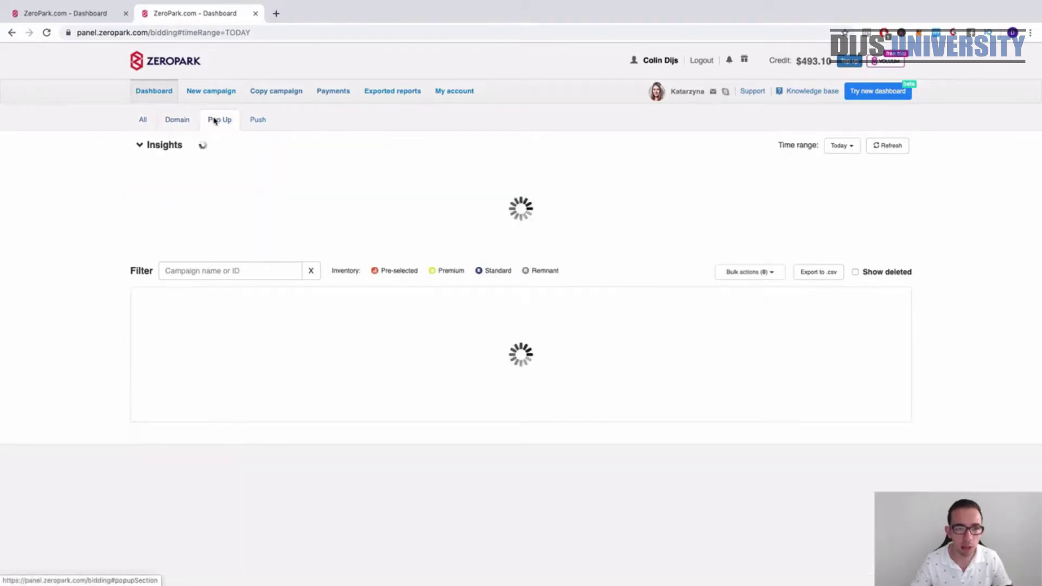
pyautogui.click(252, 122)
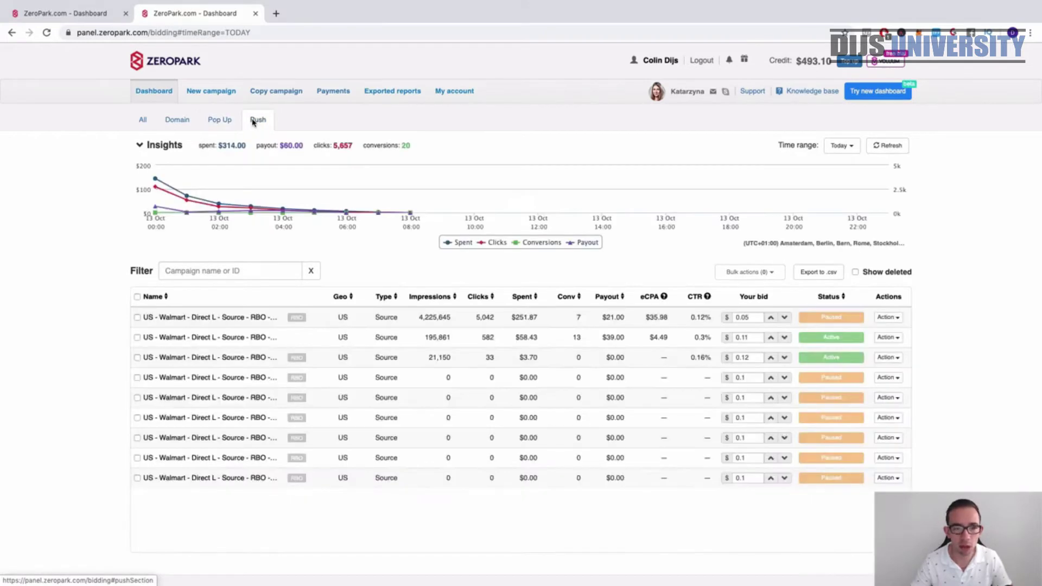
pyautogui.click(153, 122)
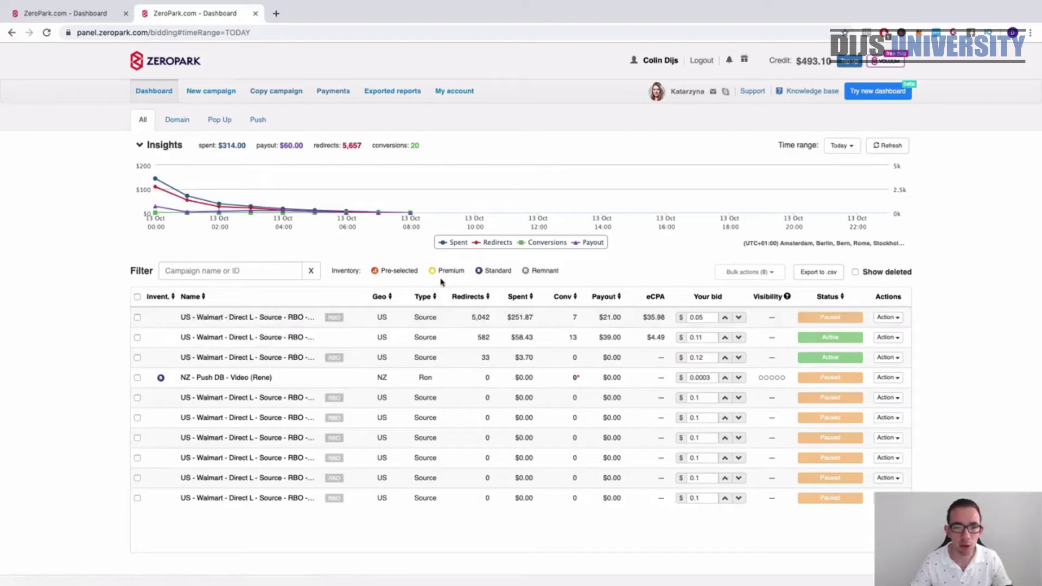
# Step: Filter the campaign list by the person's name contained in the NZ - Push DB - Video campaign title
pyautogui.click(198, 270)
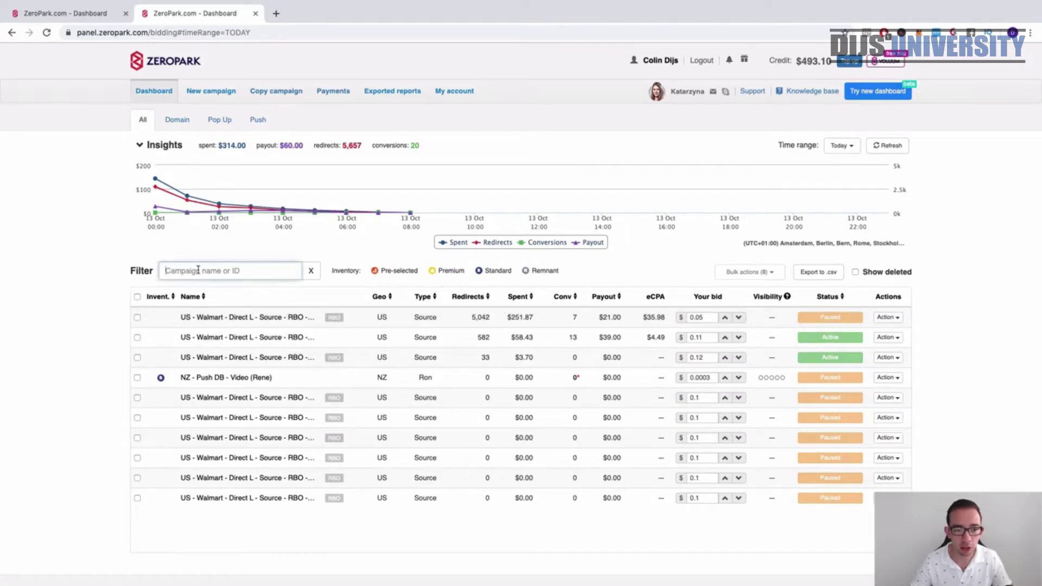
pyautogui.write('w')
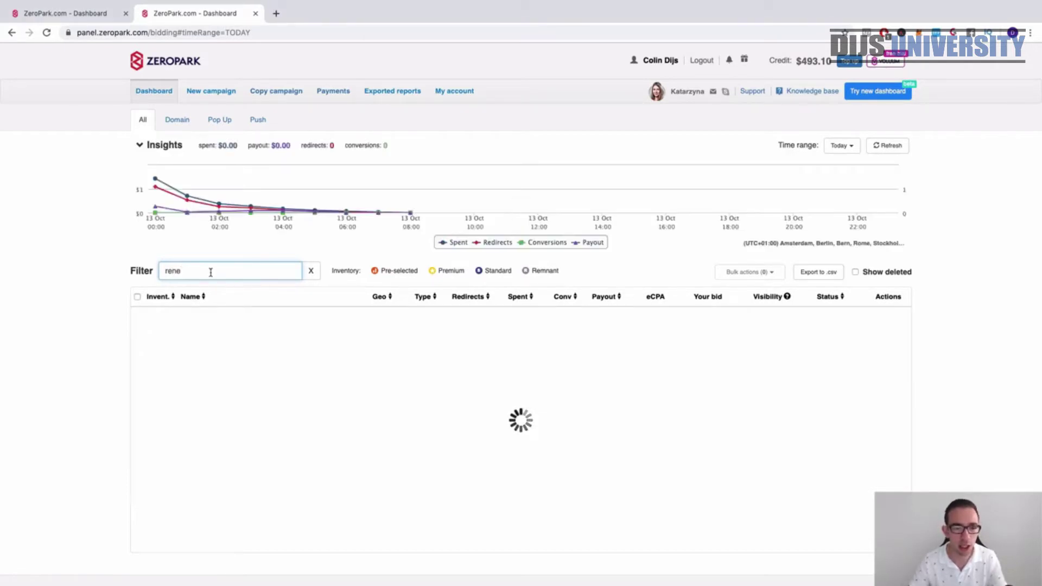
pyautogui.moveTo(211, 272); pyautogui.dragTo(161, 272)
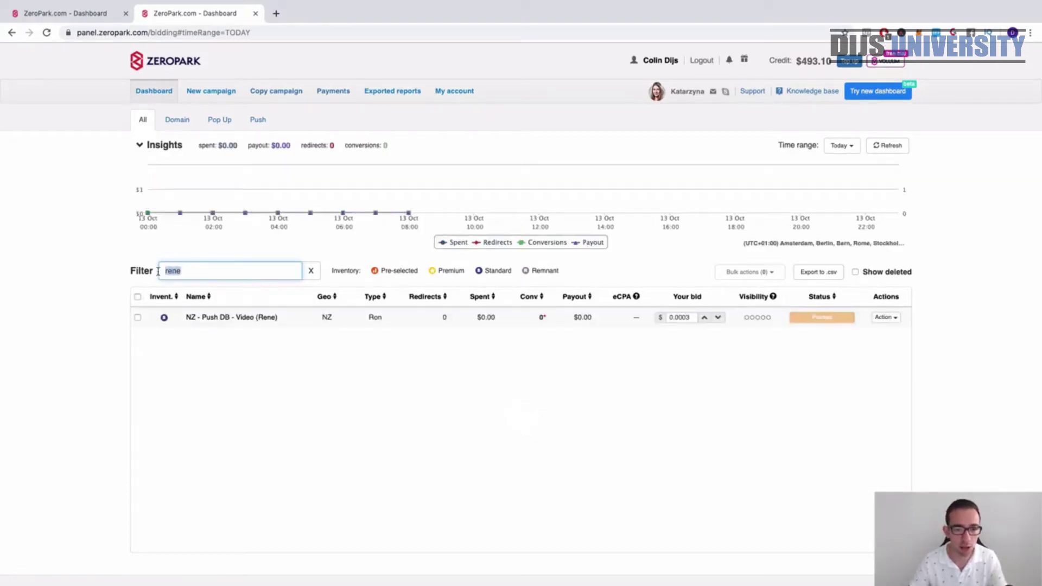
pyautogui.press('BackSpace')
pyautogui.write('rene')
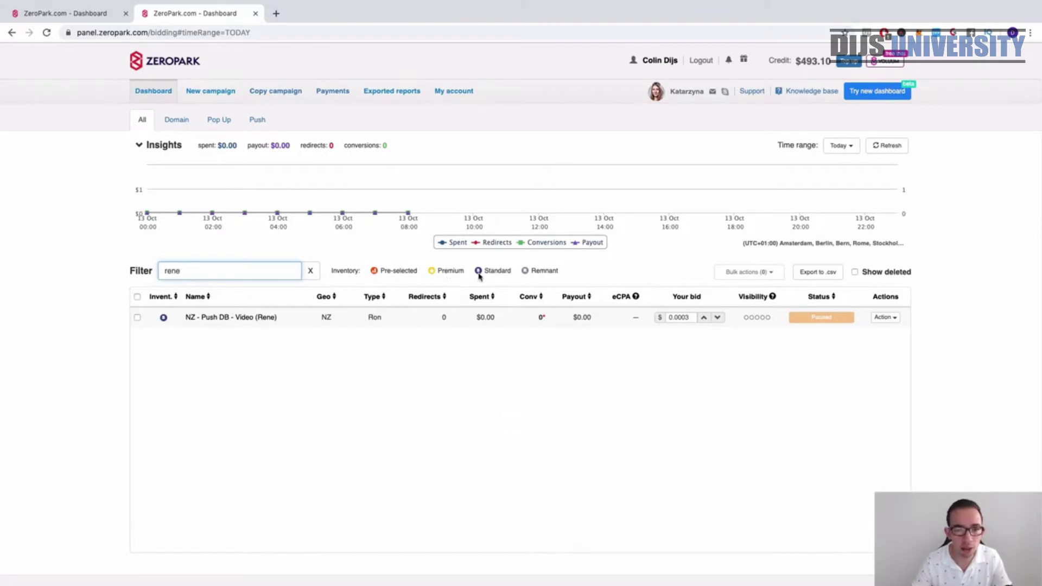
# Step: Select the filtered NZ - Push DB - Video campaign, view the available bulk actions, and deselect the campaign
pyautogui.click(742, 274)
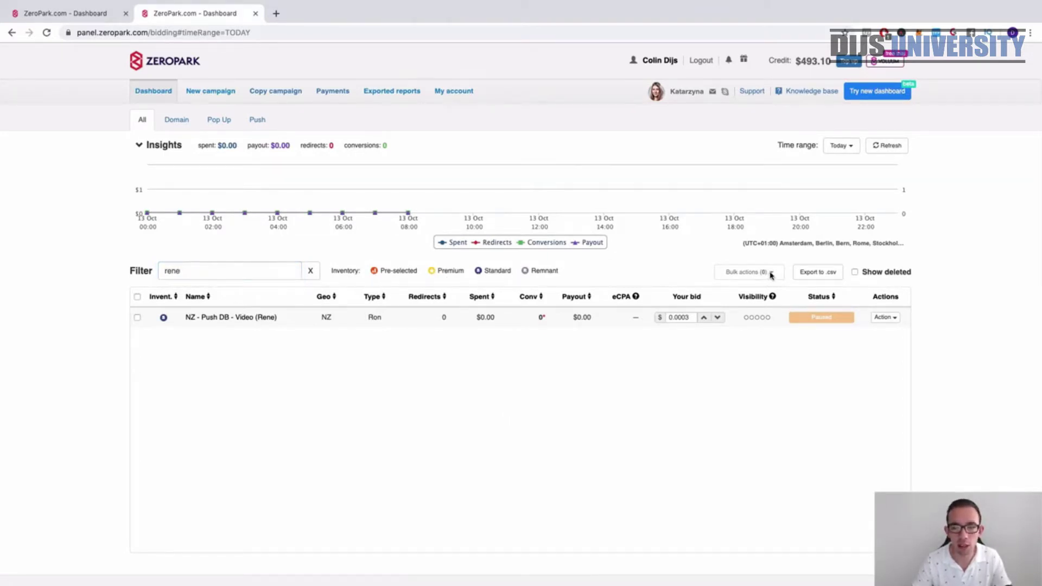
pyautogui.click(138, 319)
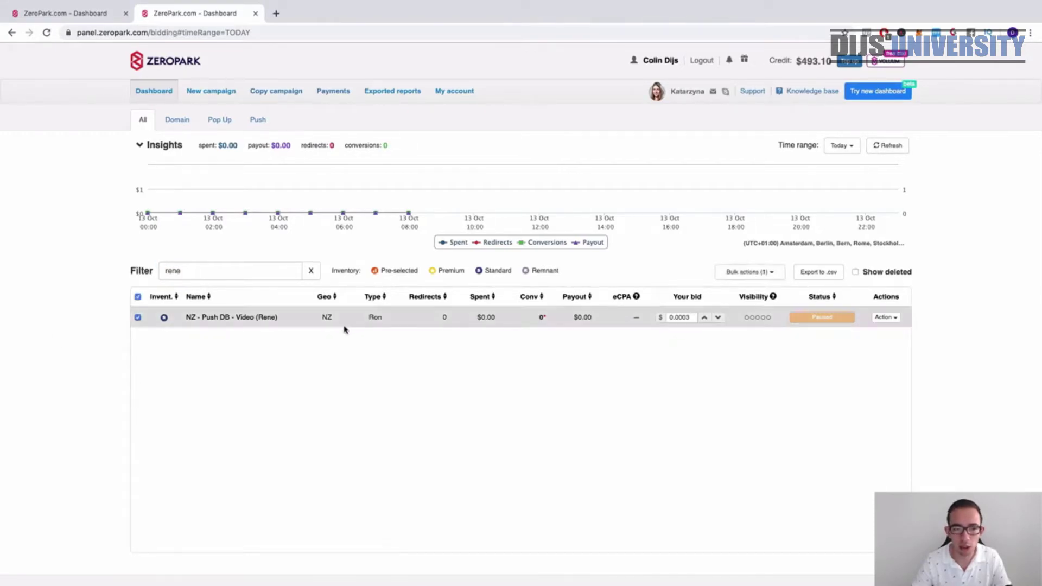
pyautogui.click(746, 272)
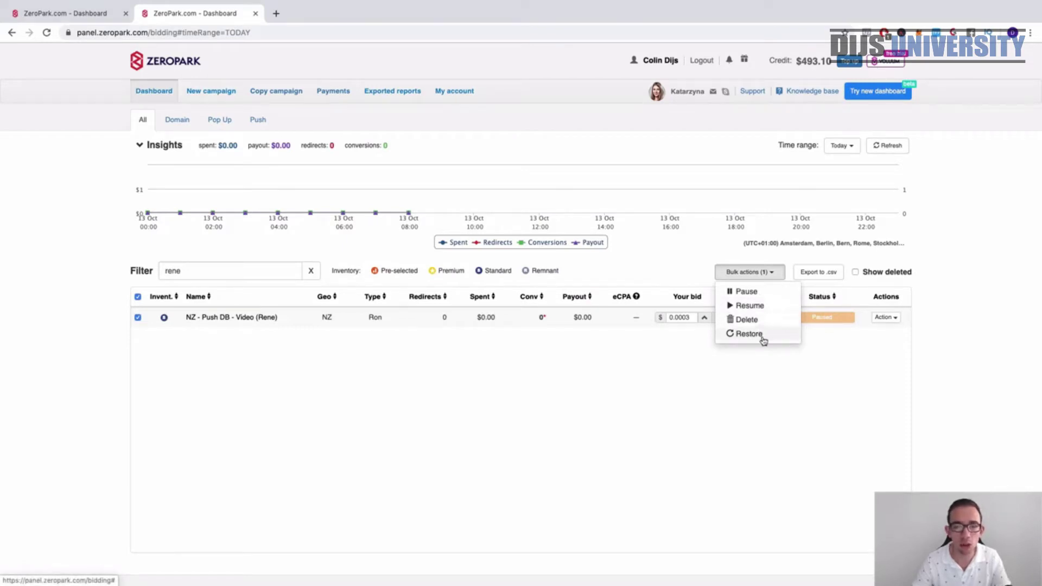
pyautogui.click(964, 264)
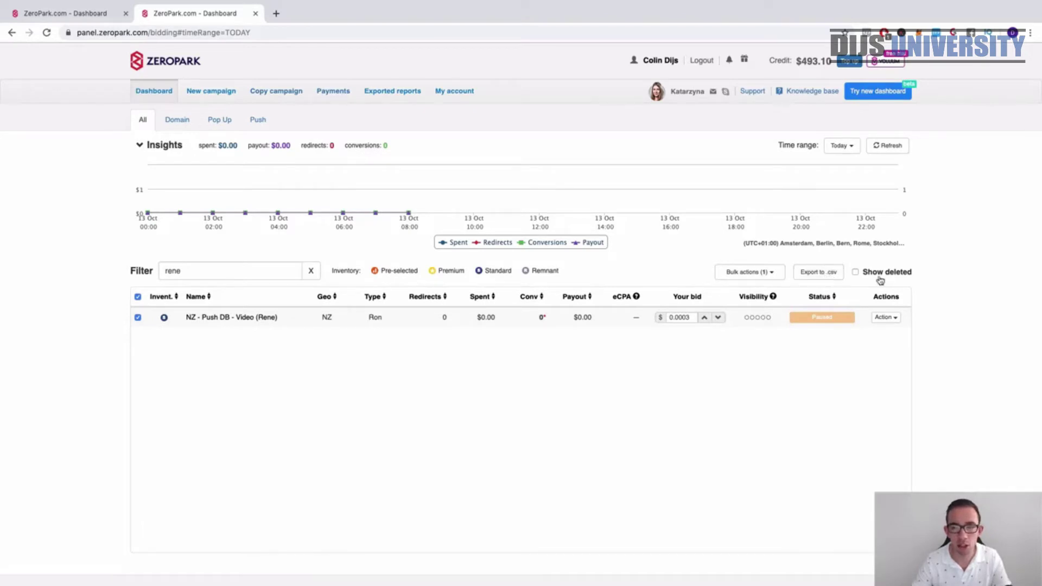
pyautogui.click(138, 297)
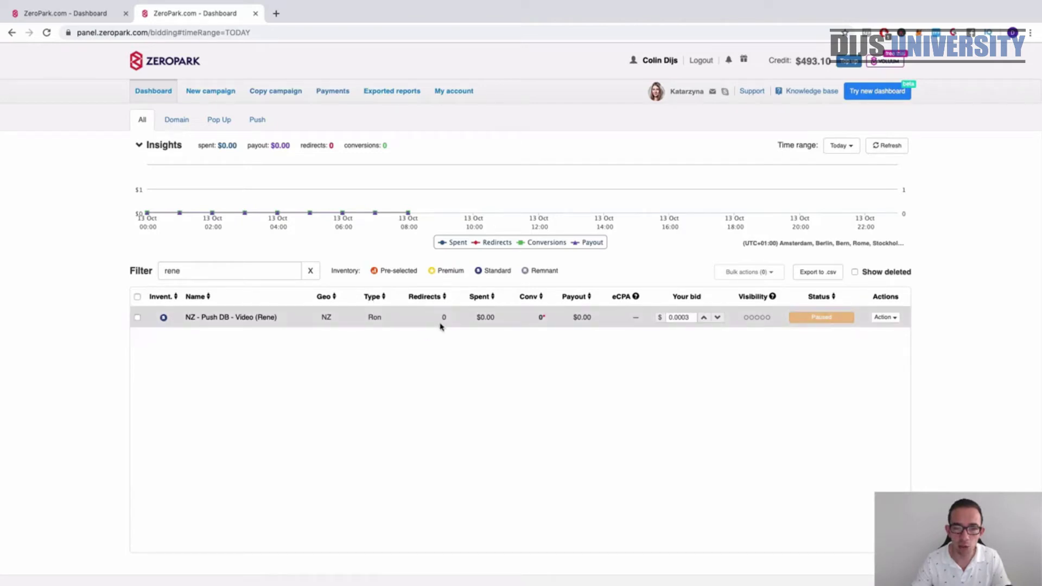
# Step: Show the NZ - Push DB - Video campaign's statistics for the last 30 days and view its individual action options
pyautogui.click(840, 146)
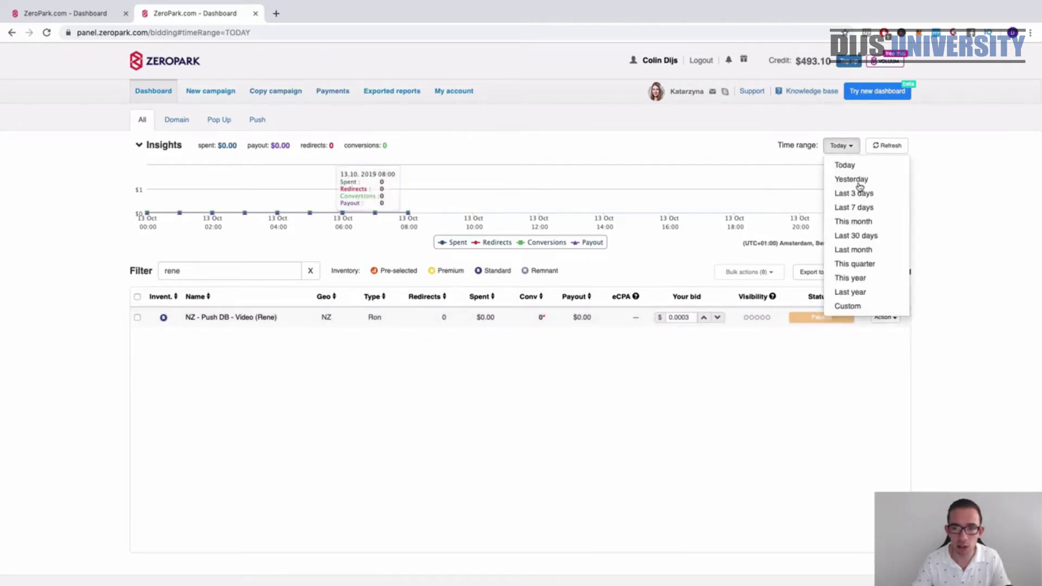
pyautogui.click(866, 236)
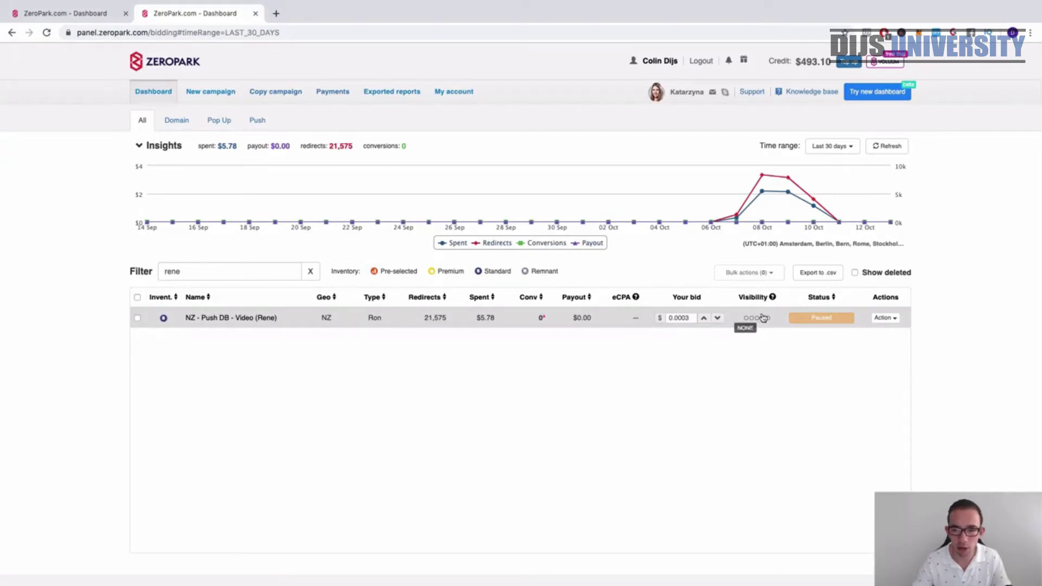
pyautogui.click(894, 318)
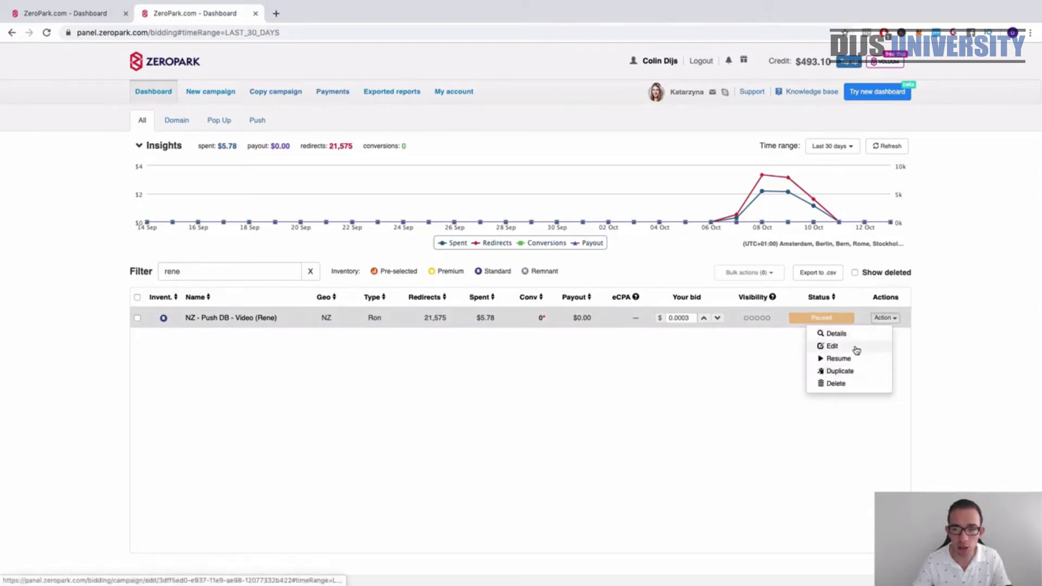
pyautogui.click(972, 307)
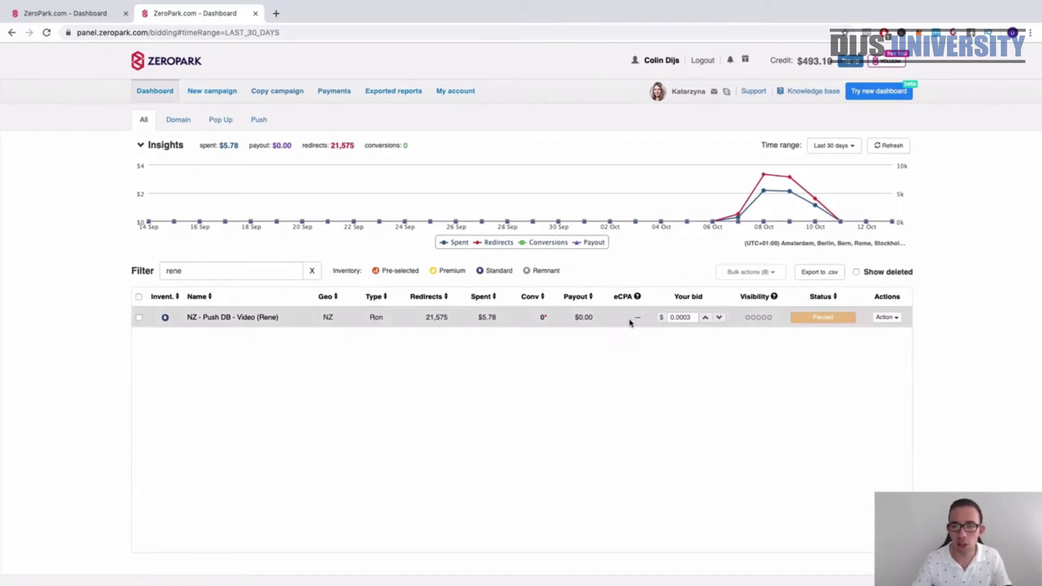
# Step: Switch to the new dashboard and limit the date range to the single day 2019-10-10
pyautogui.click(878, 98)
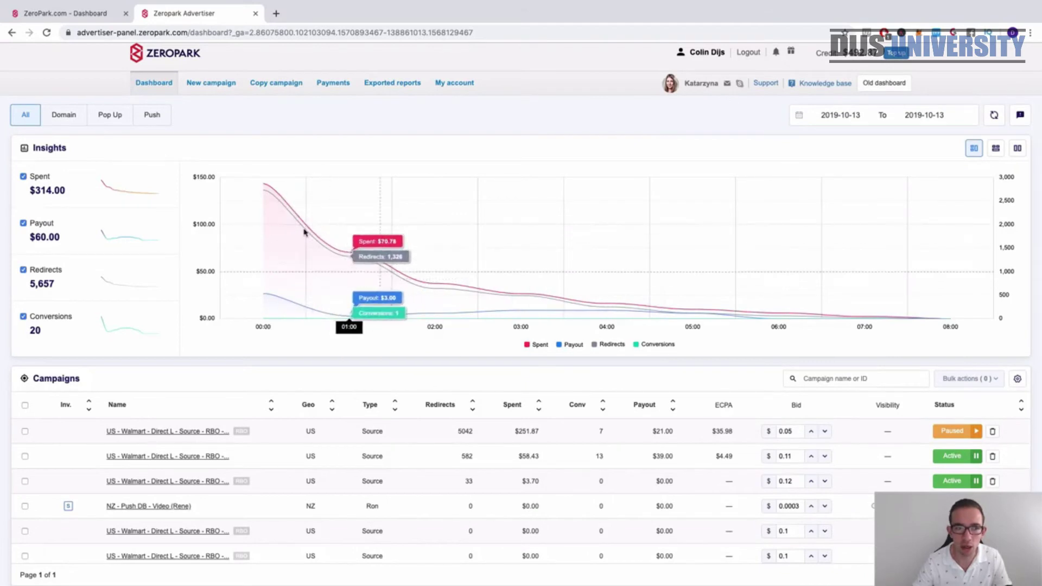
pyautogui.click(840, 115)
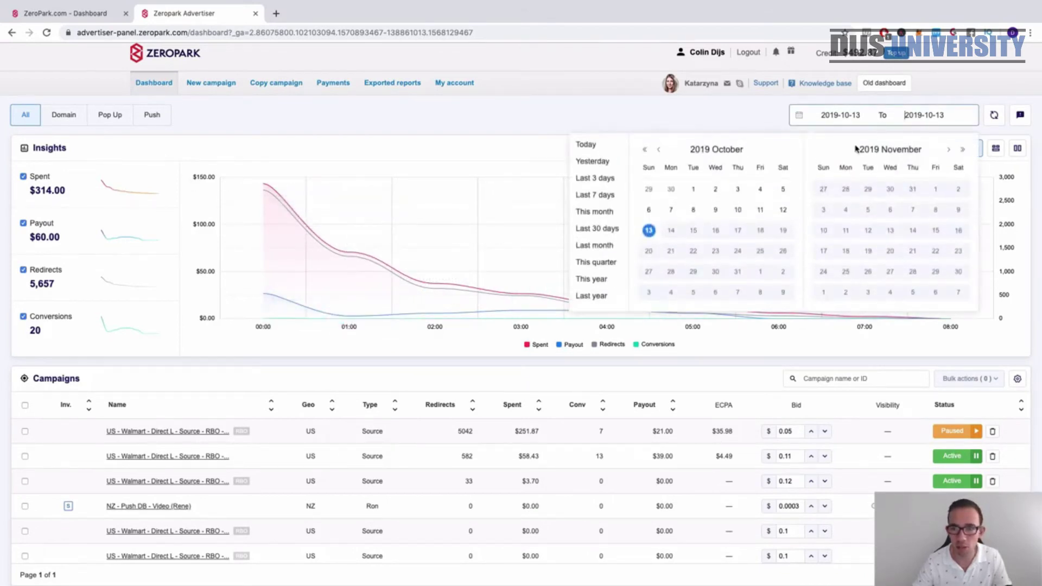
pyautogui.click(736, 210)
pyautogui.click(782, 210)
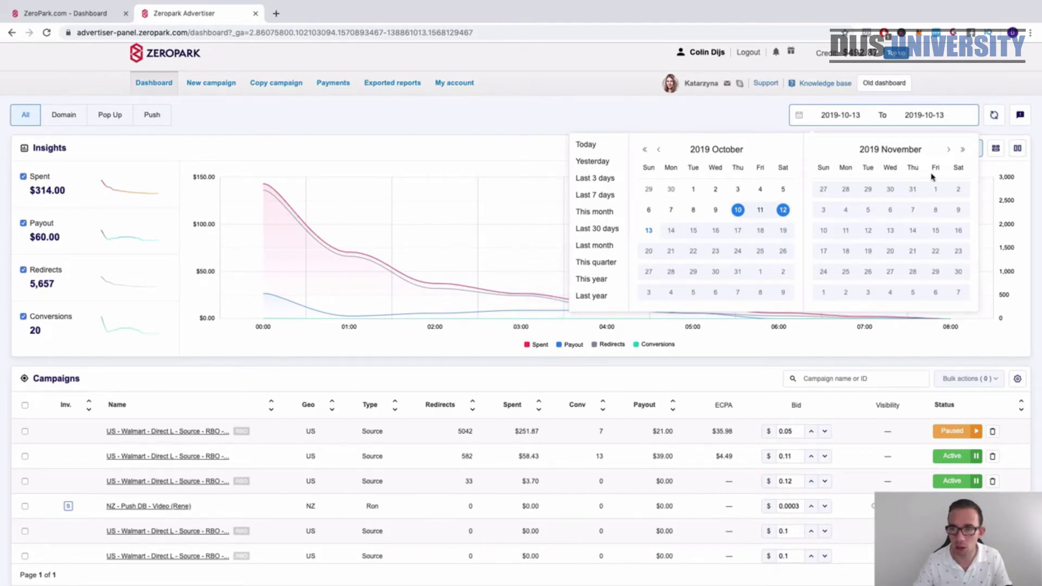
pyautogui.click(734, 211)
pyautogui.click(738, 211)
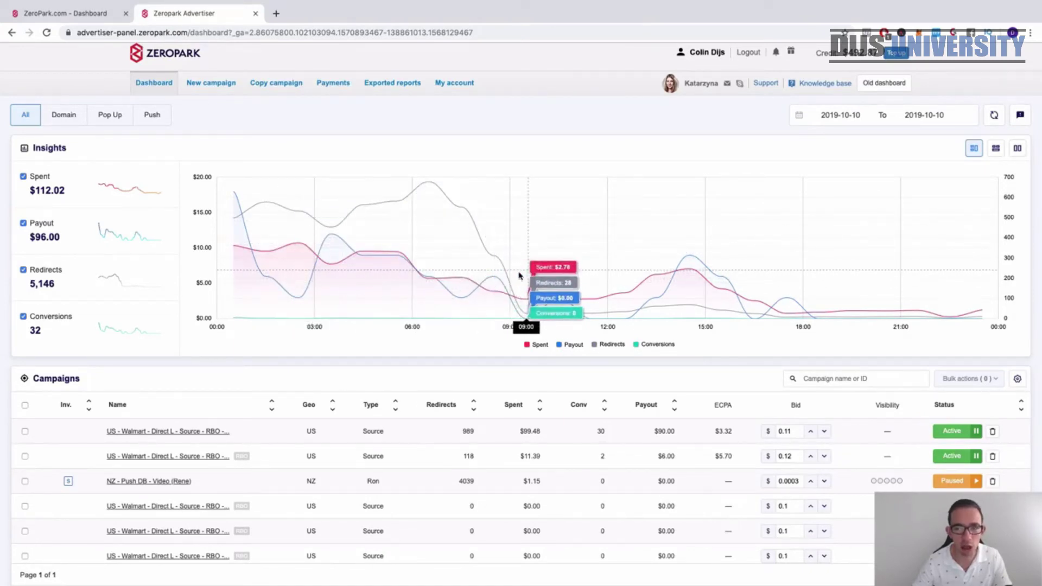
# Step: Compare the three Insights layouts and return to the one with the metrics beside the chart
pyautogui.click(996, 150)
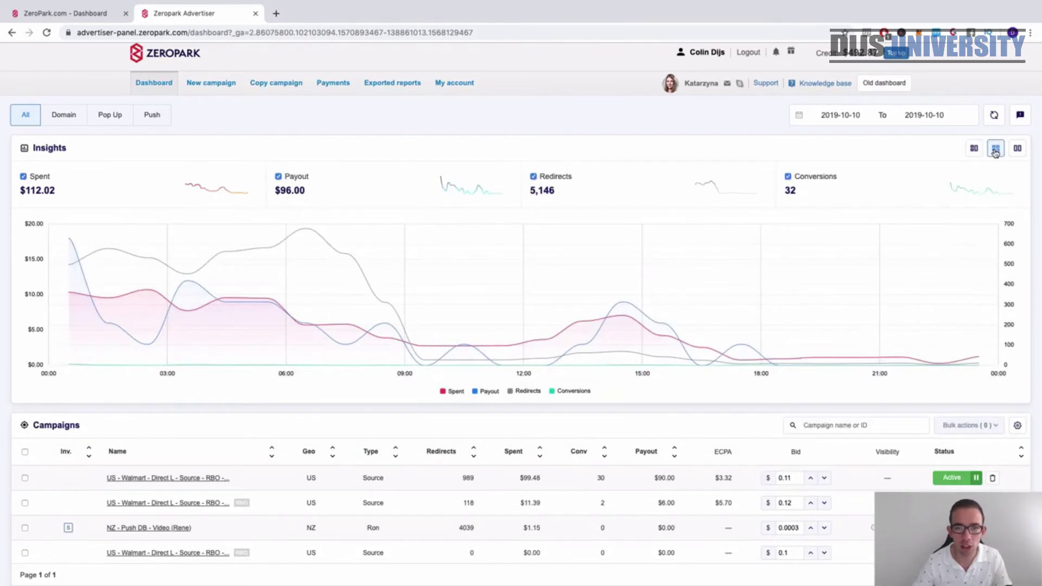
pyautogui.click(1017, 150)
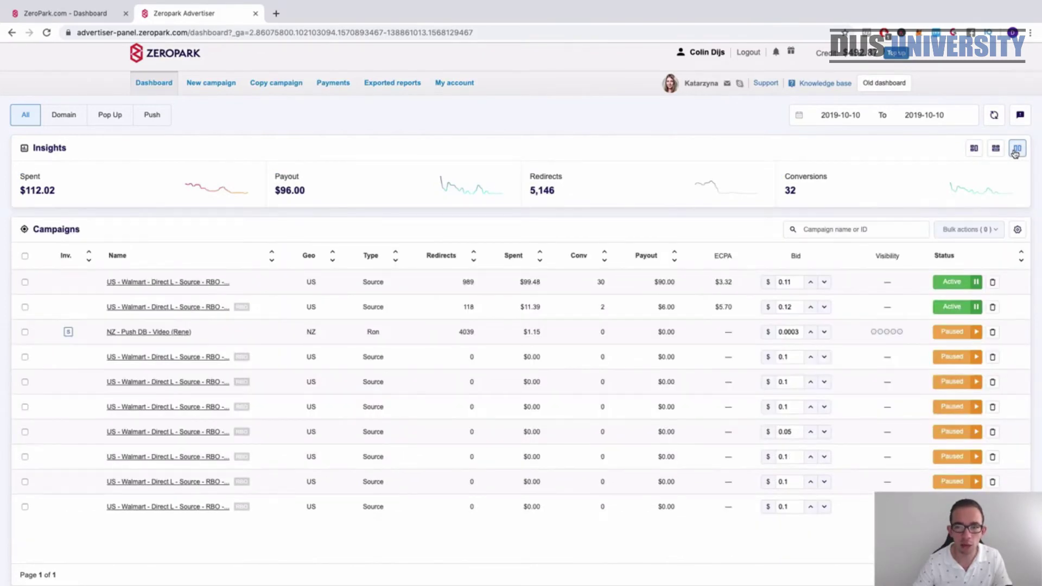
pyautogui.click(996, 149)
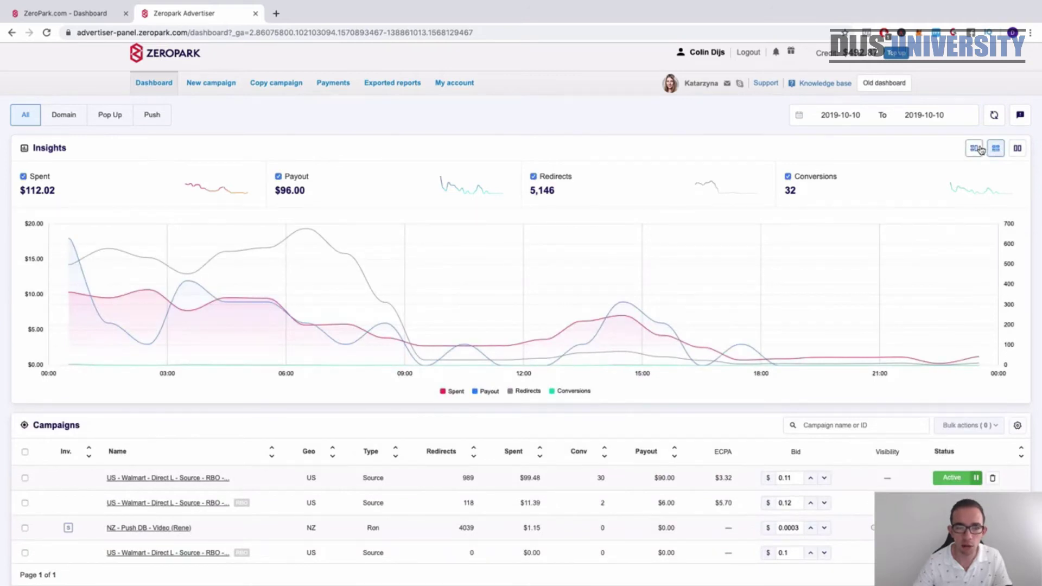
pyautogui.click(980, 150)
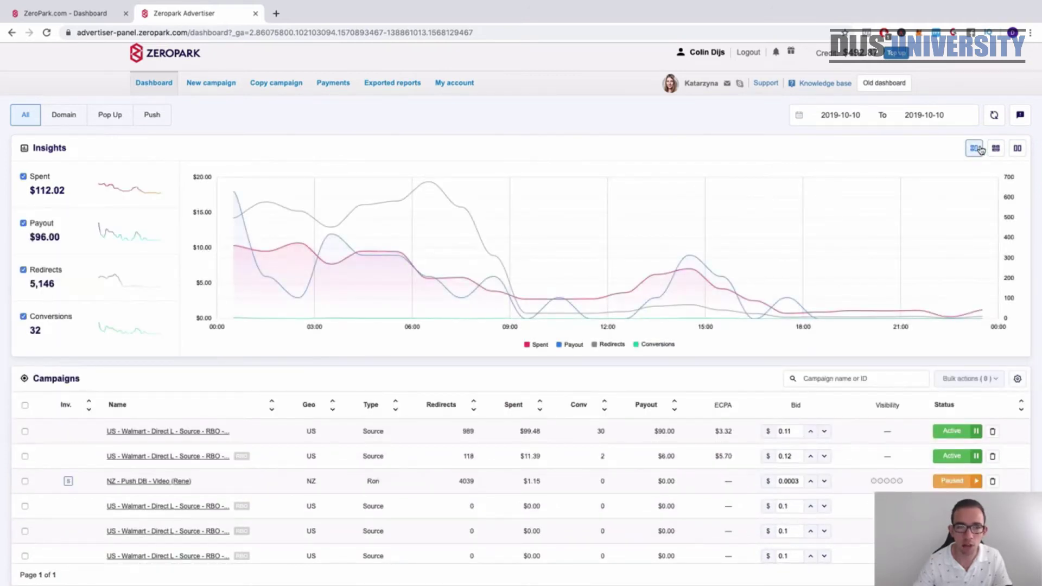
# Step: Open the details of the US - Walmart campaign with the $0.11 bid and view its total budget options
pyautogui.scroll(-1, 792, 298)
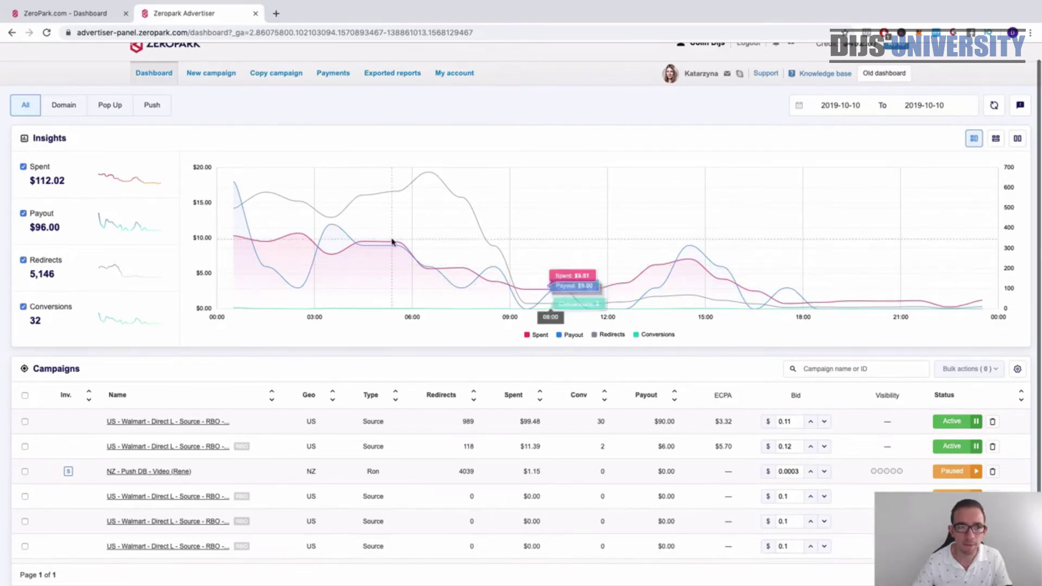
pyautogui.scroll(-2, 194, 122)
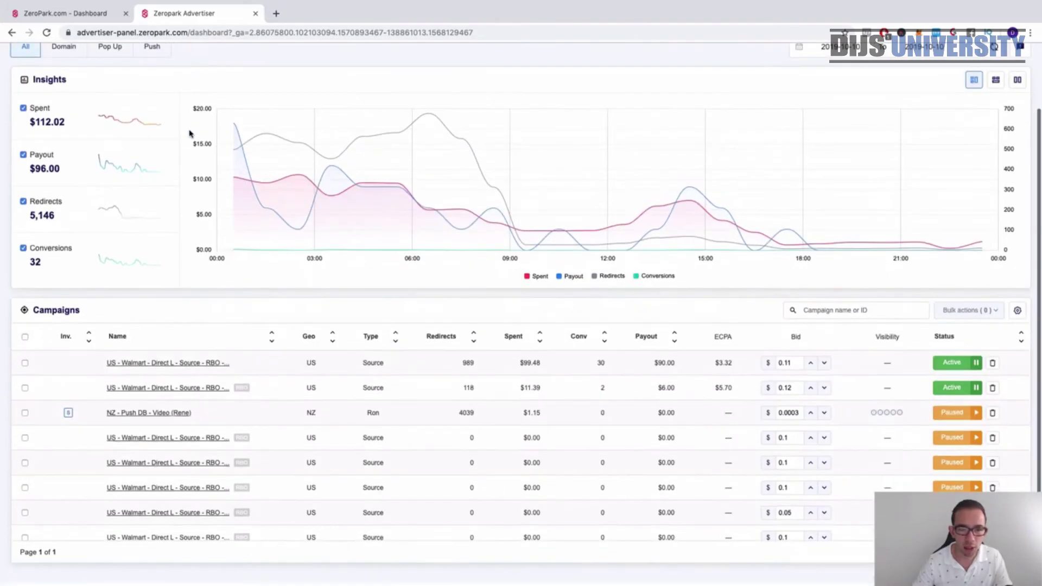
pyautogui.scroll(-3, 496, 407)
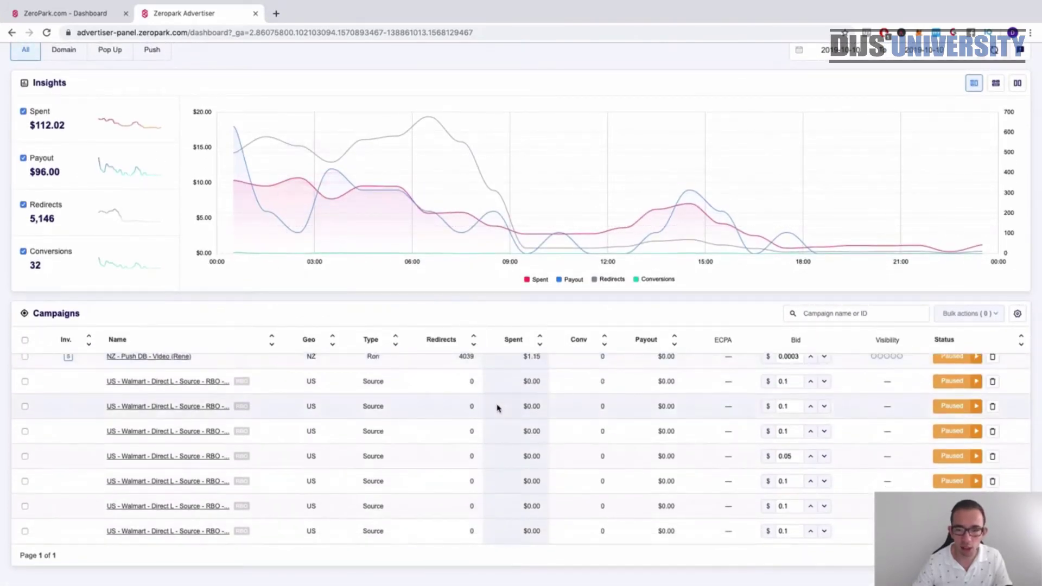
pyautogui.scroll(3, 497, 408)
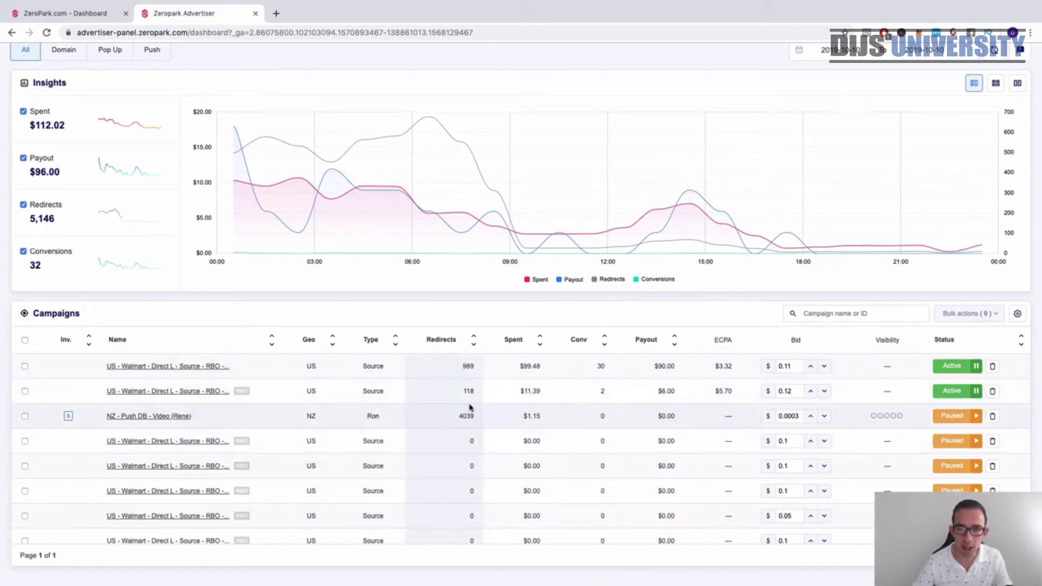
pyautogui.scroll(2, 487, 384)
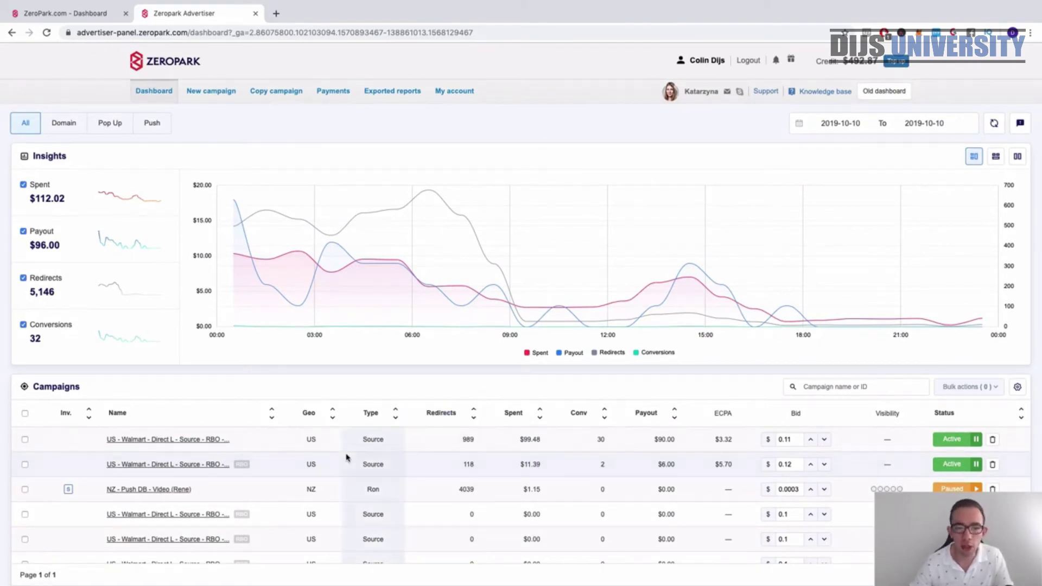
pyautogui.click(189, 443)
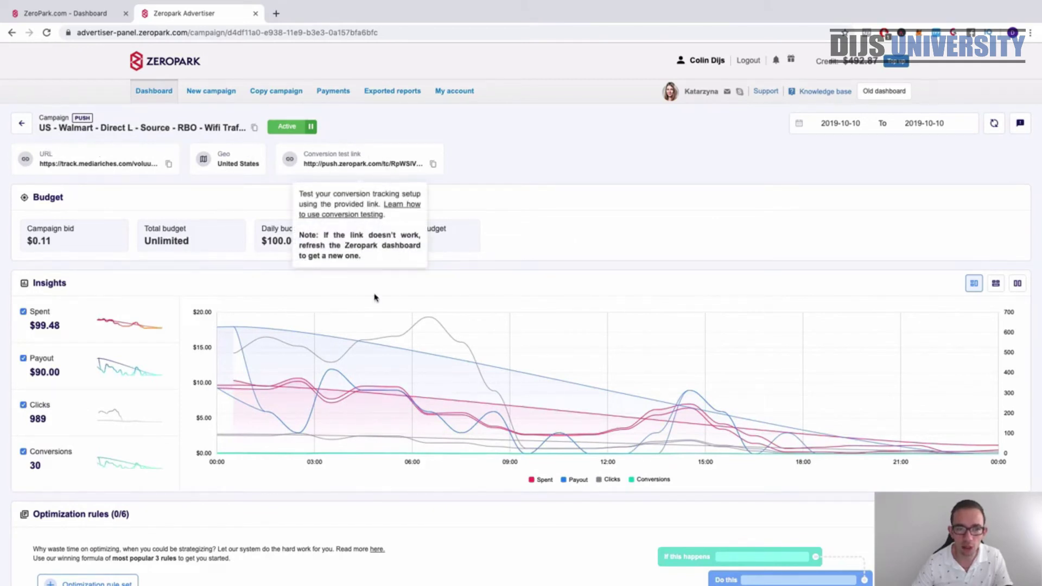
pyautogui.moveTo(183, 235)
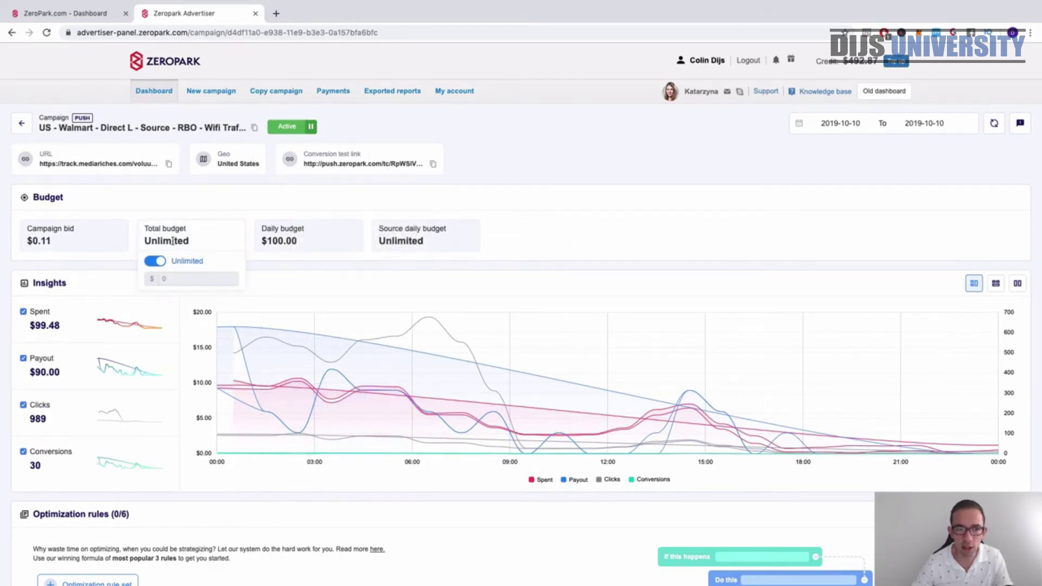
# Step: View the Walmart campaign's daily budget and source daily budget options, and bring its source statistics into view
pyautogui.moveTo(310, 227)
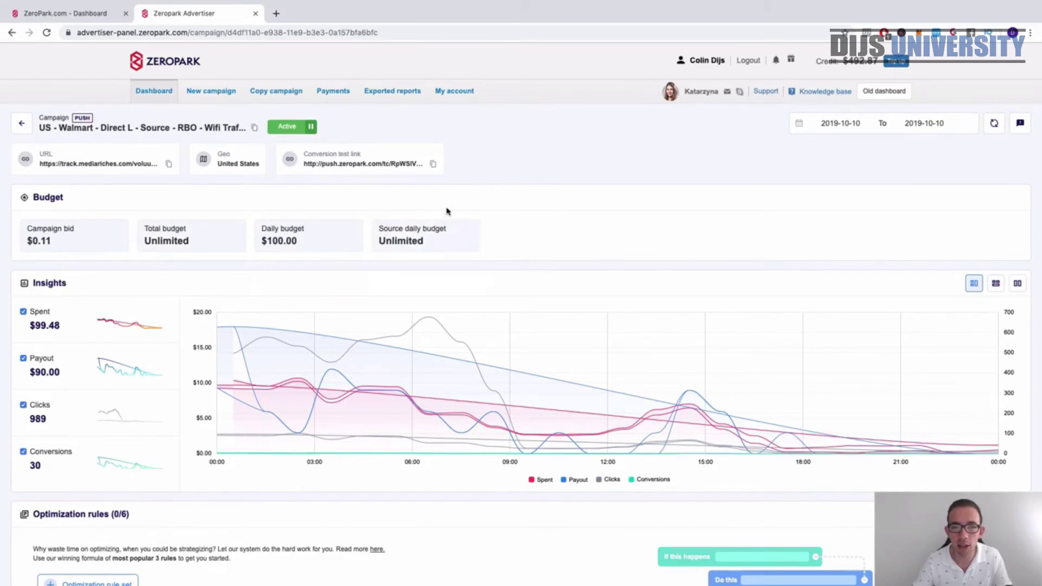
pyautogui.moveTo(448, 239)
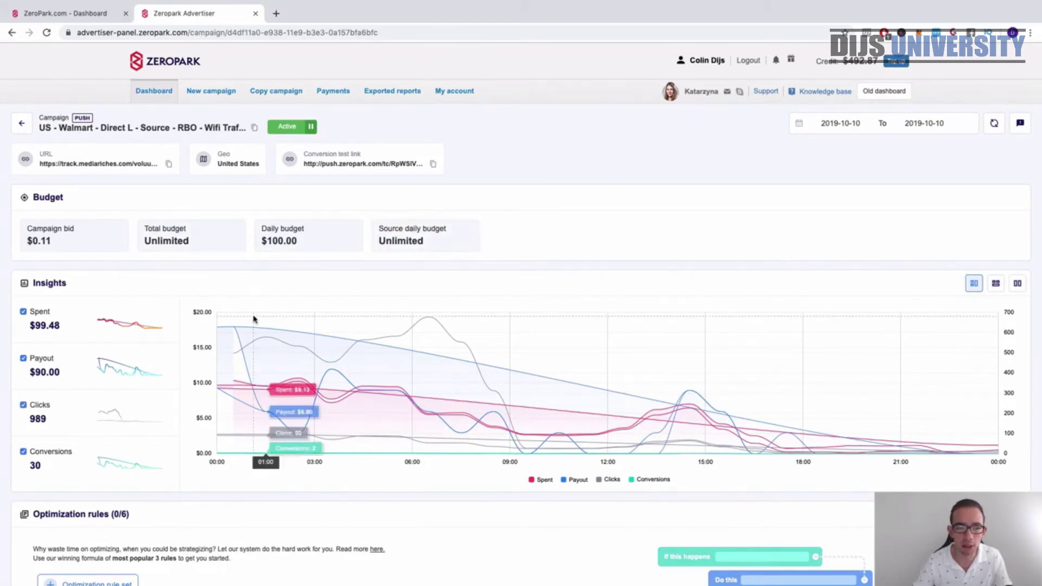
pyautogui.scroll(-4, 223, 320)
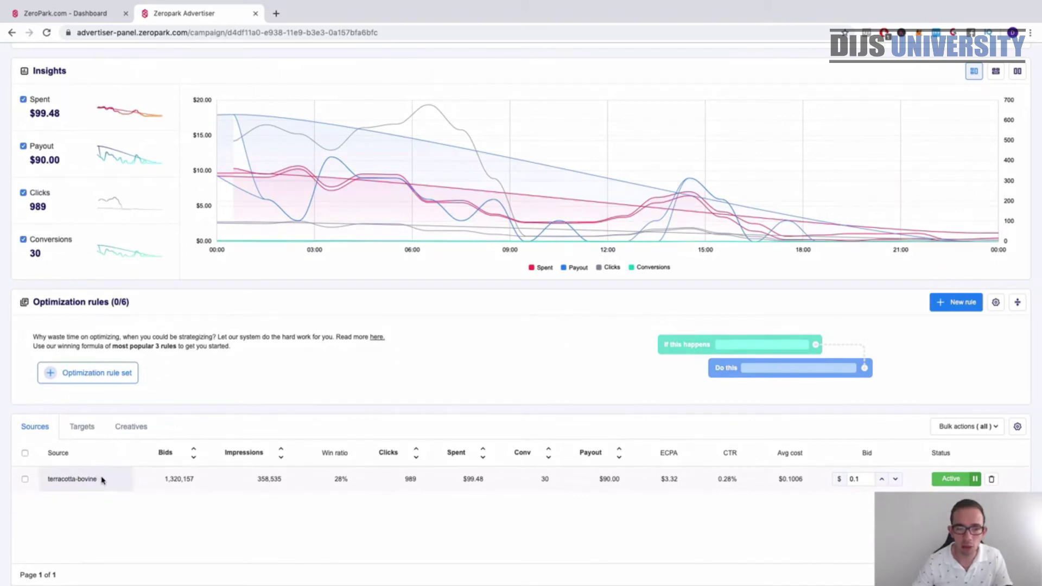
# Step: Show the campaign's per-target statistics and look through the full list of targets and their bids
pyautogui.click(76, 427)
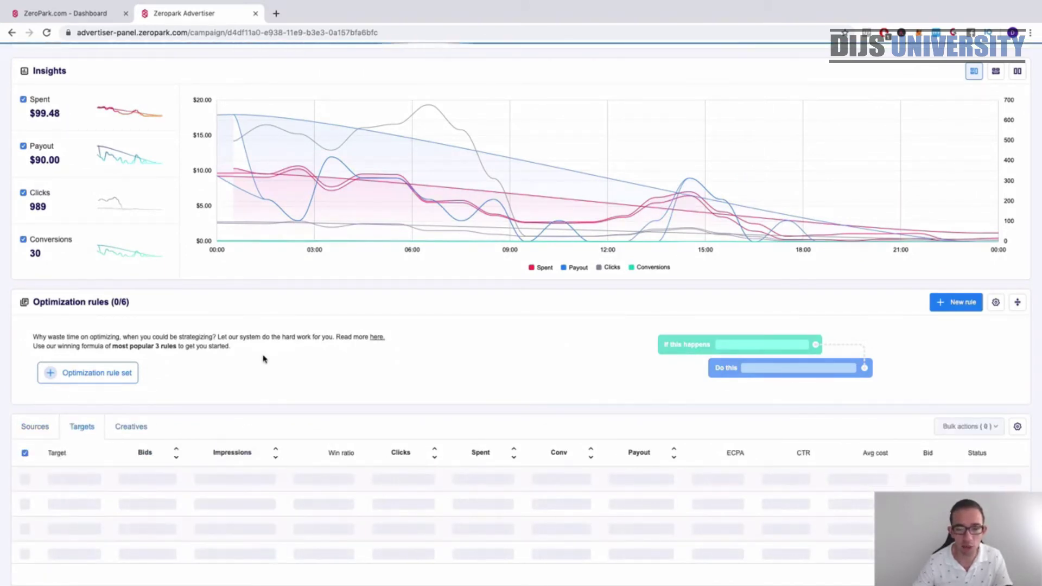
pyautogui.scroll(-2, 263, 357)
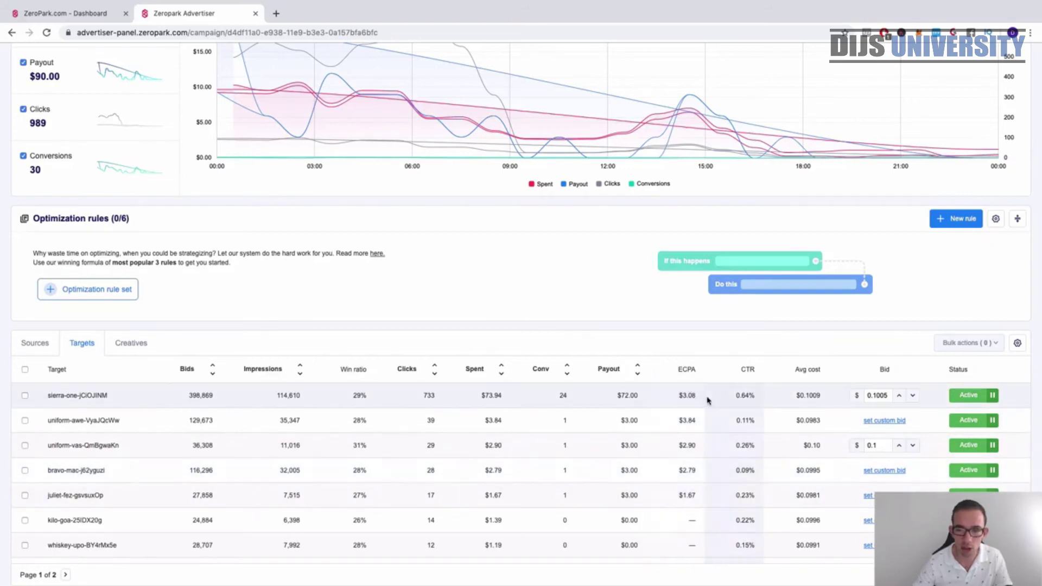
pyautogui.scroll(-10, 677, 432)
pyautogui.scroll(-10, 677, 433)
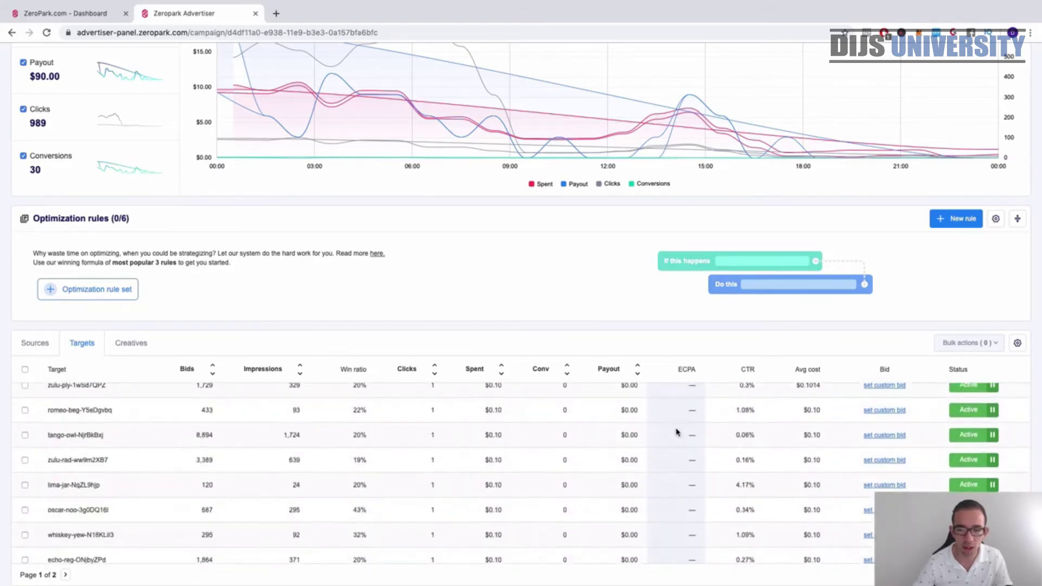
pyautogui.scroll(20, 677, 432)
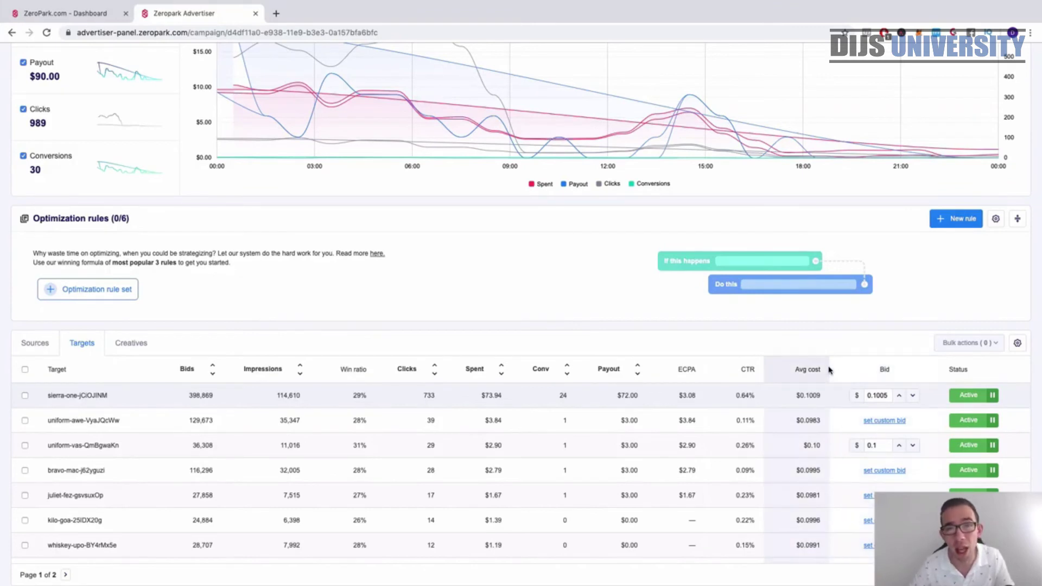
# Step: Review the statistics per creative and return to the campaign's source breakdown by way of the targets
pyautogui.click(147, 346)
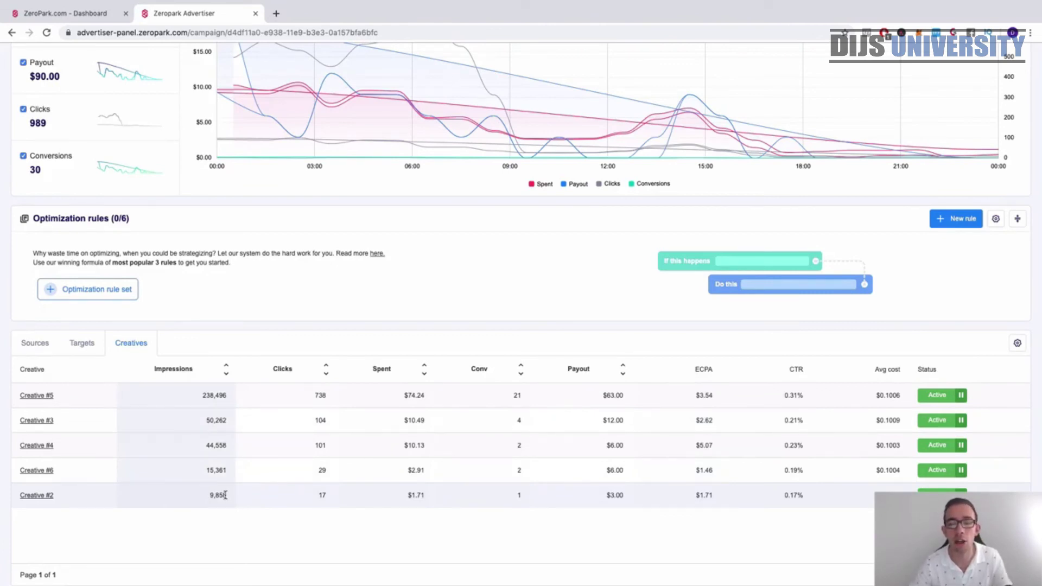
pyautogui.scroll(6, 271, 492)
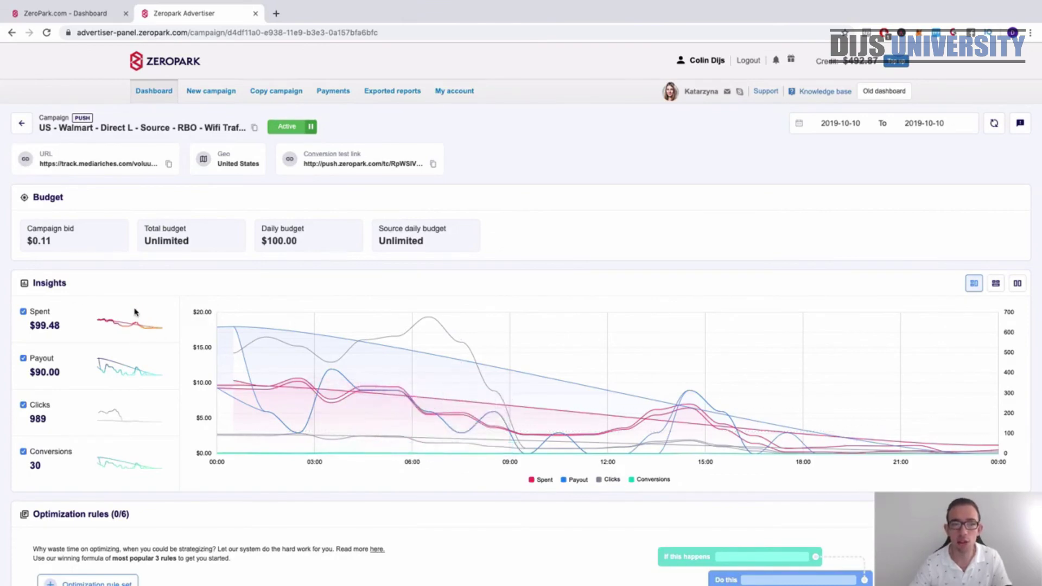
pyautogui.scroll(-5, 146, 443)
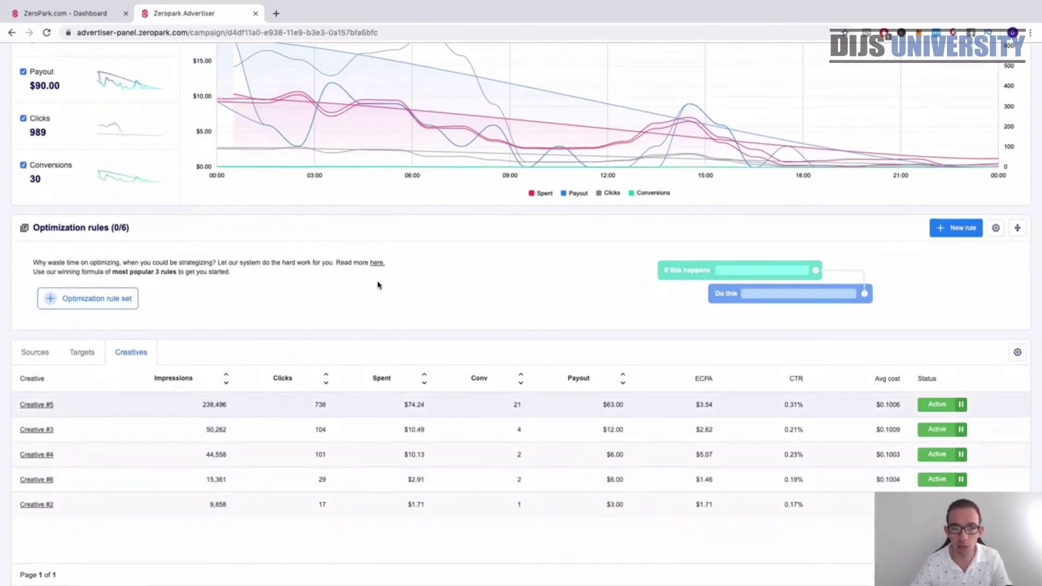
pyautogui.click(90, 351)
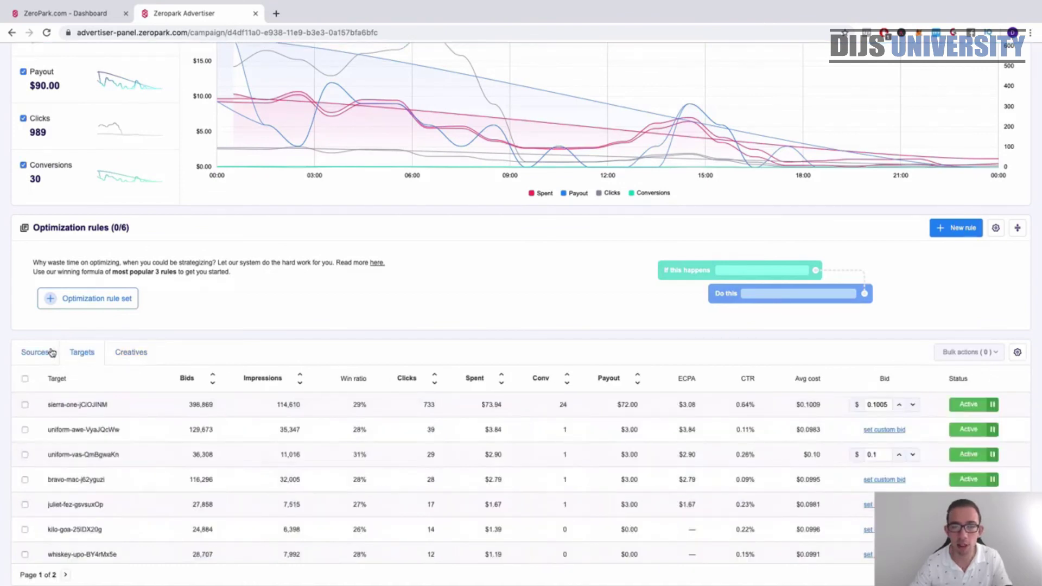
pyautogui.click(52, 353)
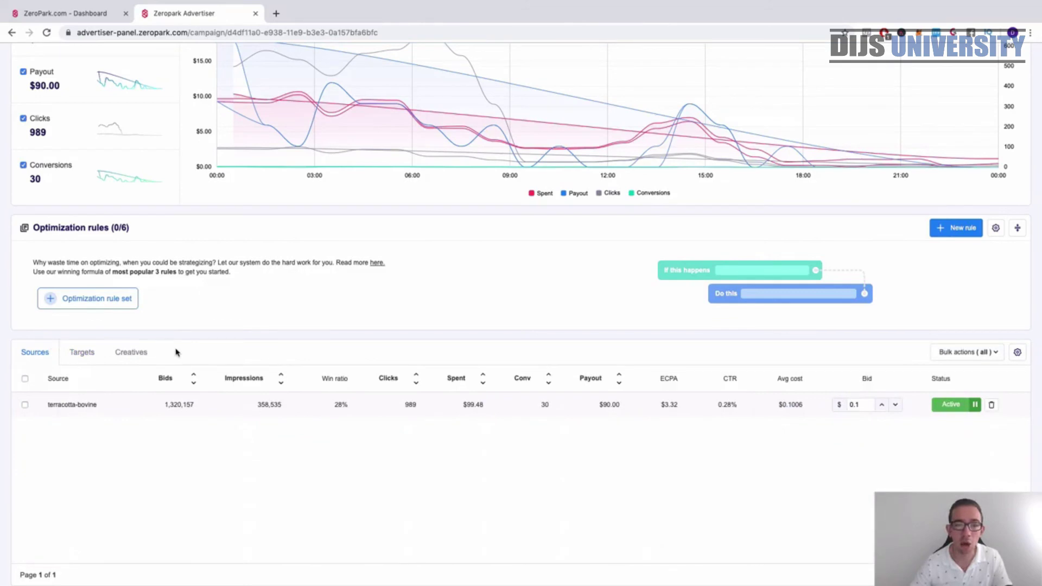
pyautogui.scroll(5, 267, 375)
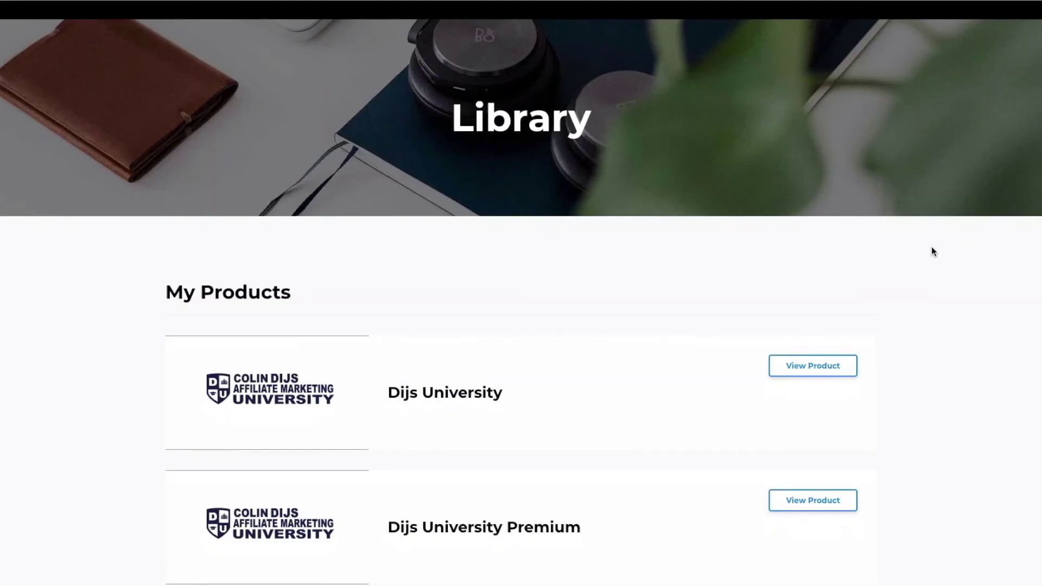
# Step: Look through the Dijs University Premium course site, examining the Intro to CPA Marketing Course's welcome lesson and lesson list
pyautogui.scroll(-2, 931, 252)
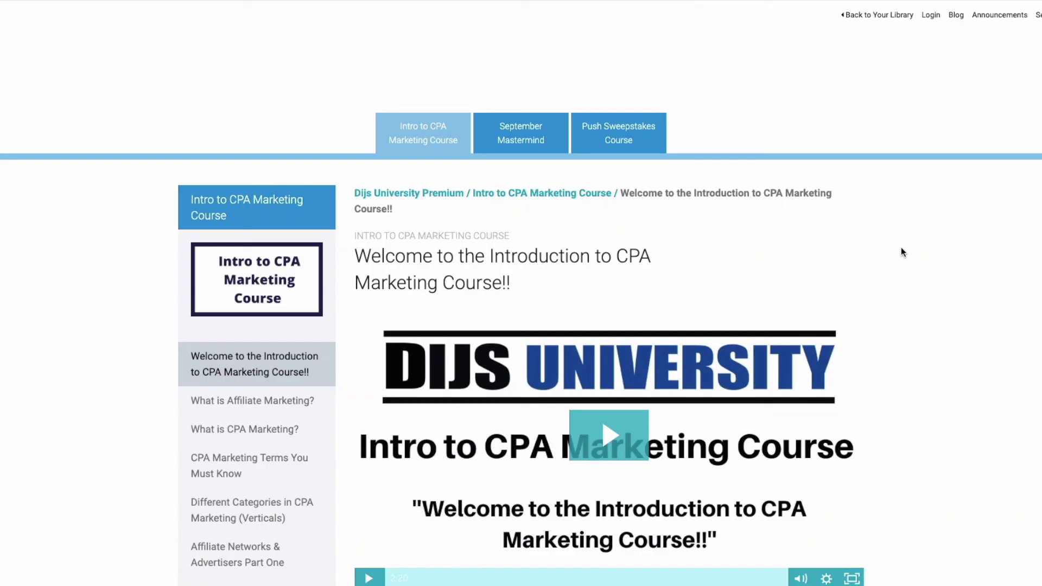
pyautogui.scroll(-1, 901, 247)
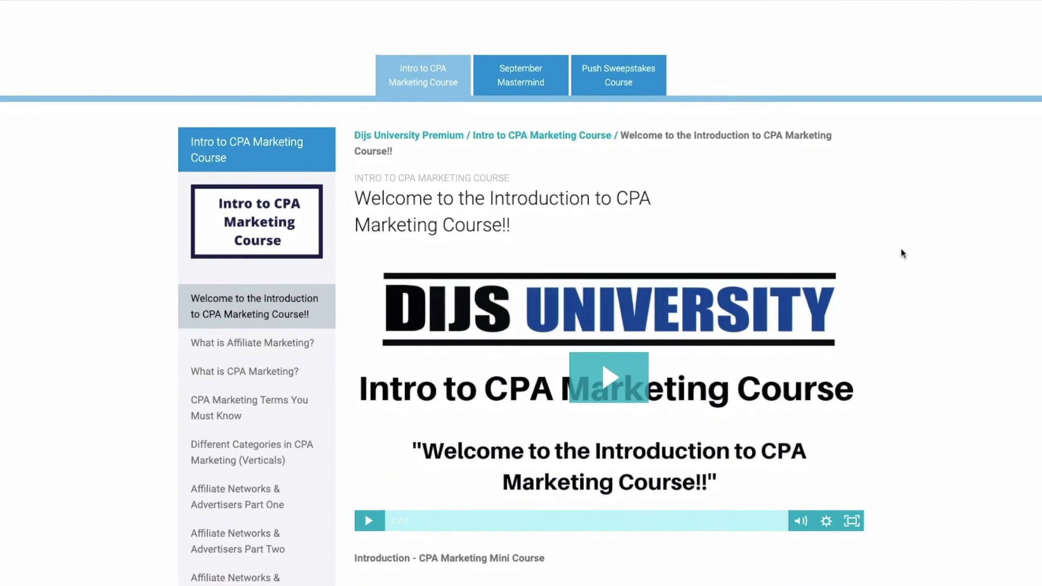
pyautogui.scroll(-2, 901, 249)
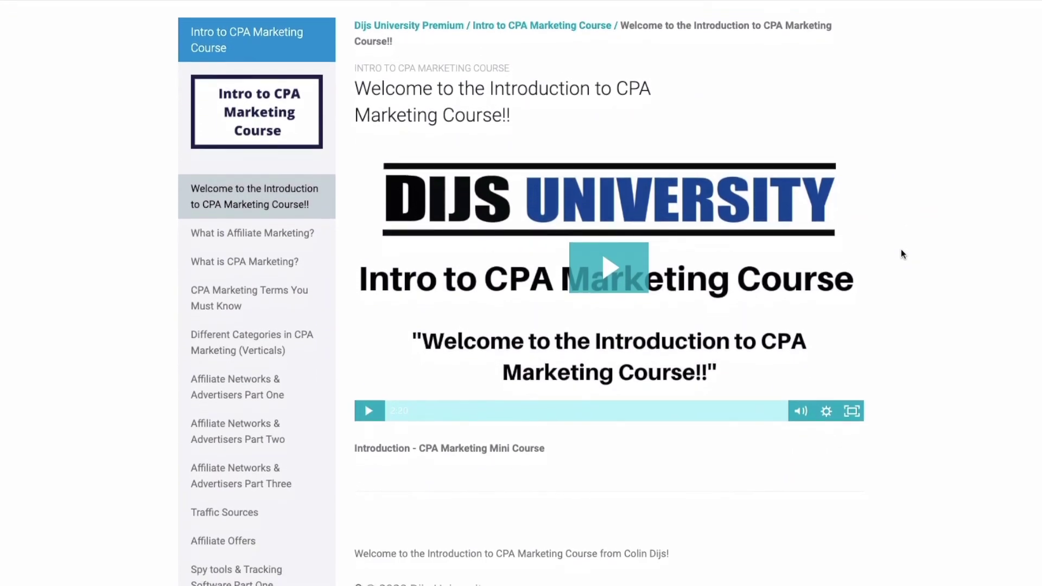
pyautogui.scroll(-2, 901, 249)
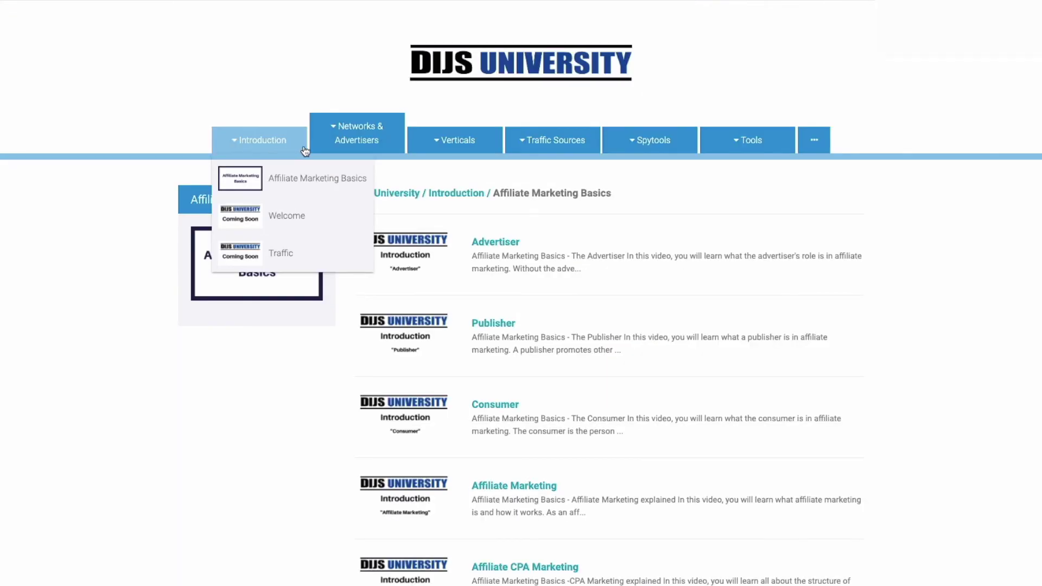
# Step: Look through the Dijs University course categories and the Facebook and Zeropark lessons among its traffic sources
pyautogui.moveTo(350, 150)
pyautogui.moveTo(450, 150)
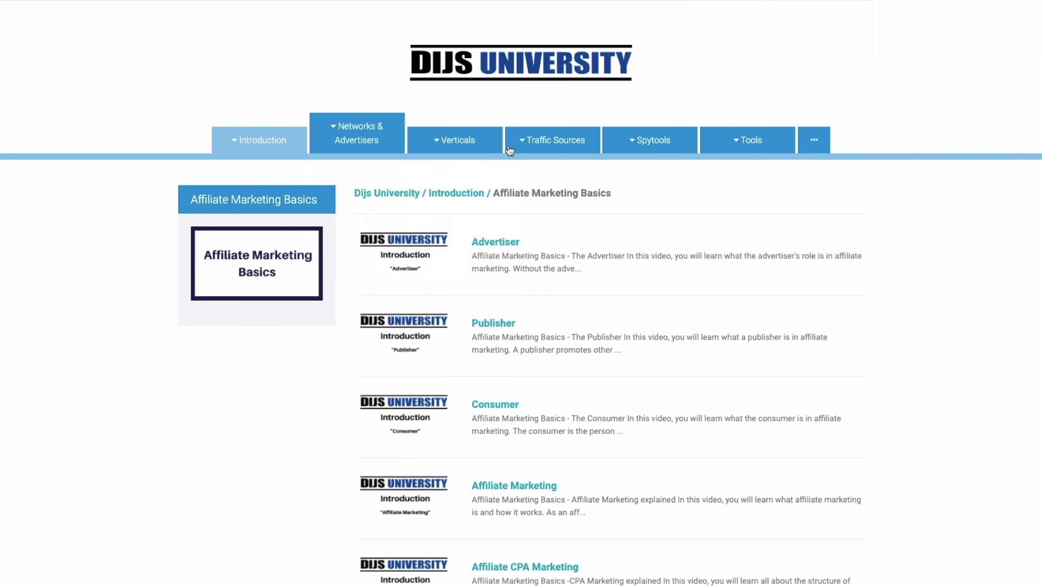
pyautogui.moveTo(516, 149)
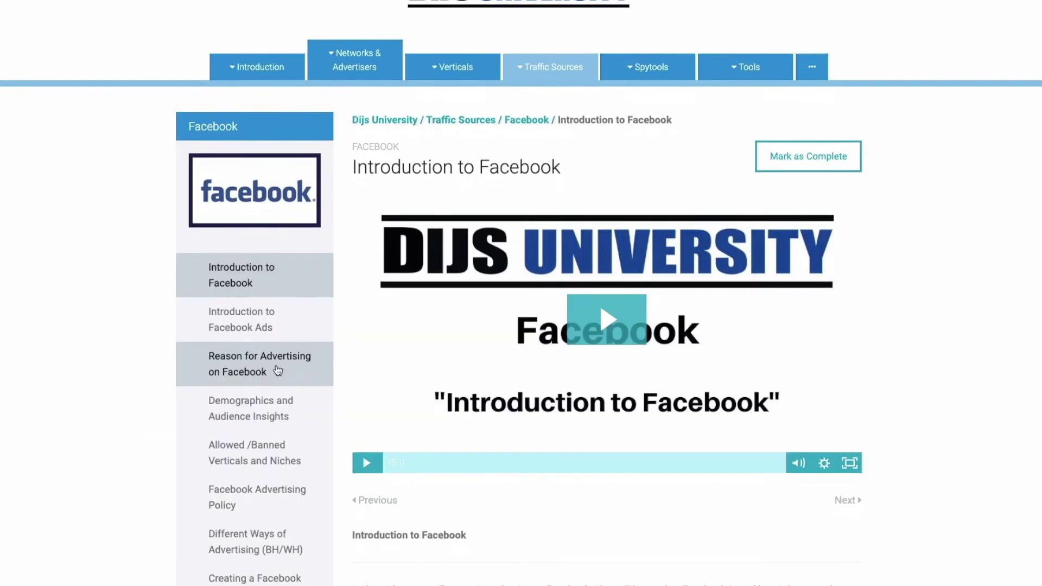
pyautogui.scroll(-3, 278, 371)
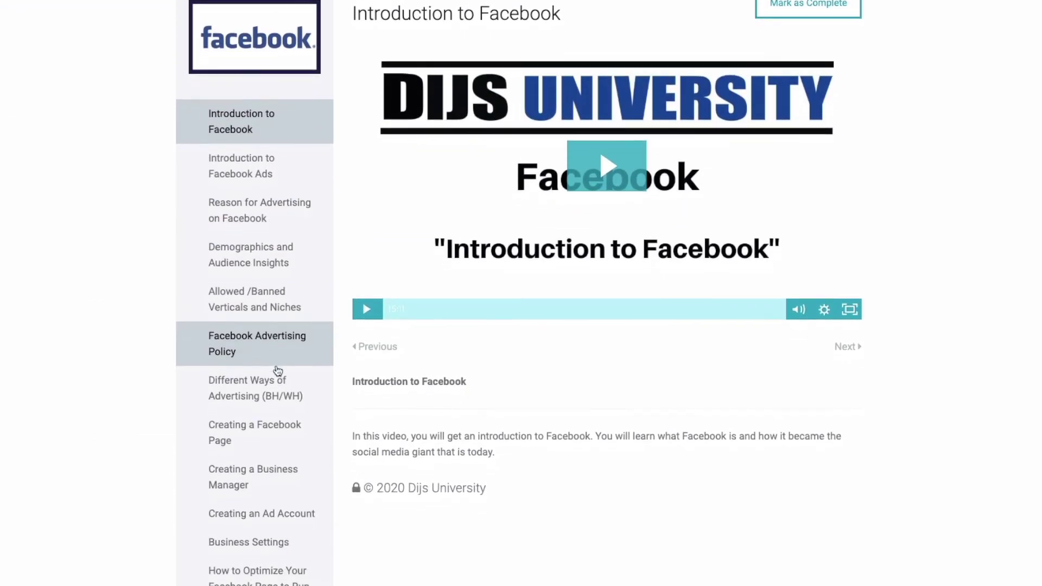
pyautogui.scroll(-5, 278, 371)
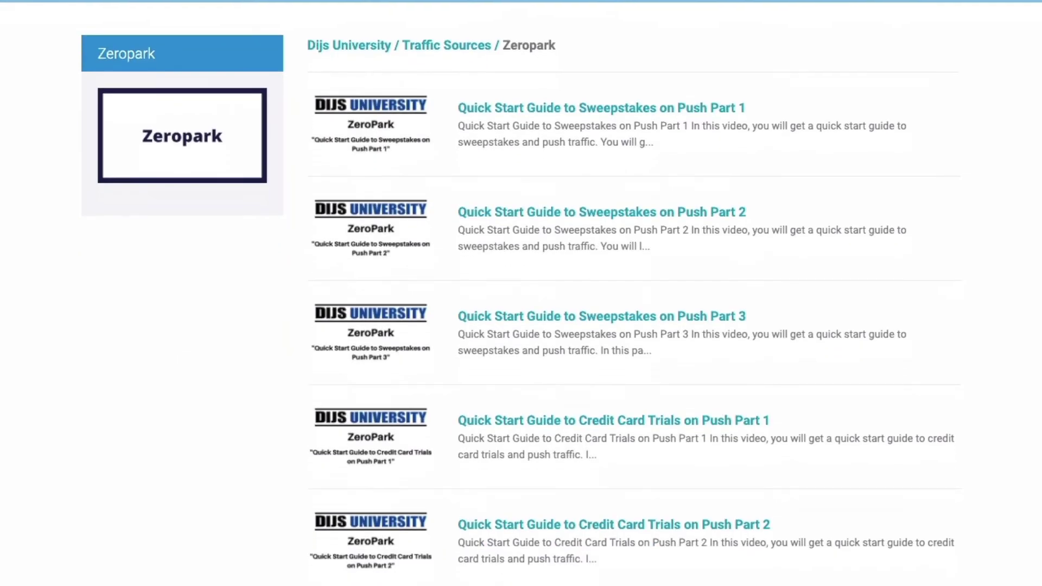
pyautogui.scroll(-4, 521, 293)
pyautogui.scroll(3, 521, 293)
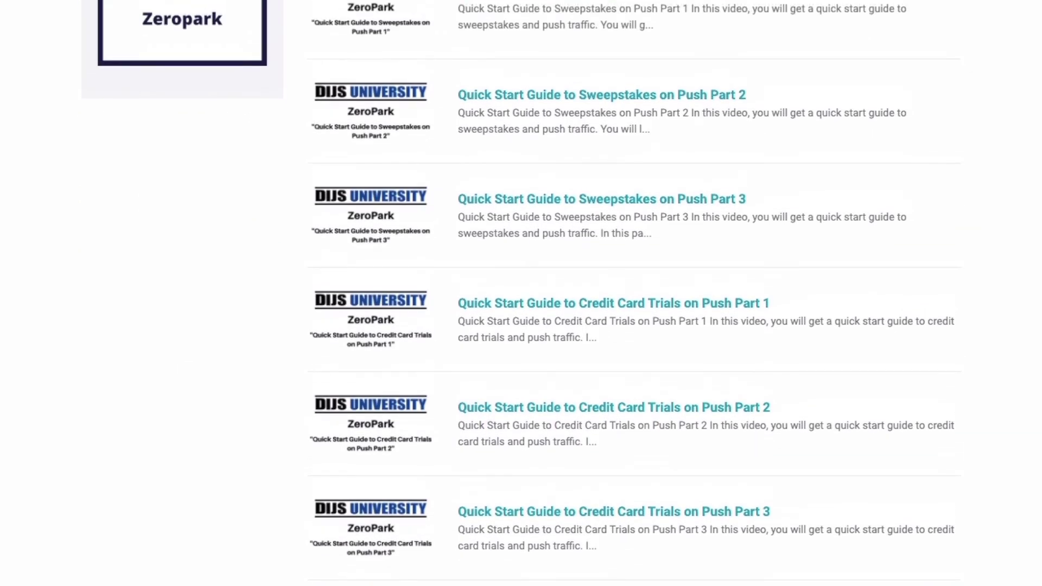